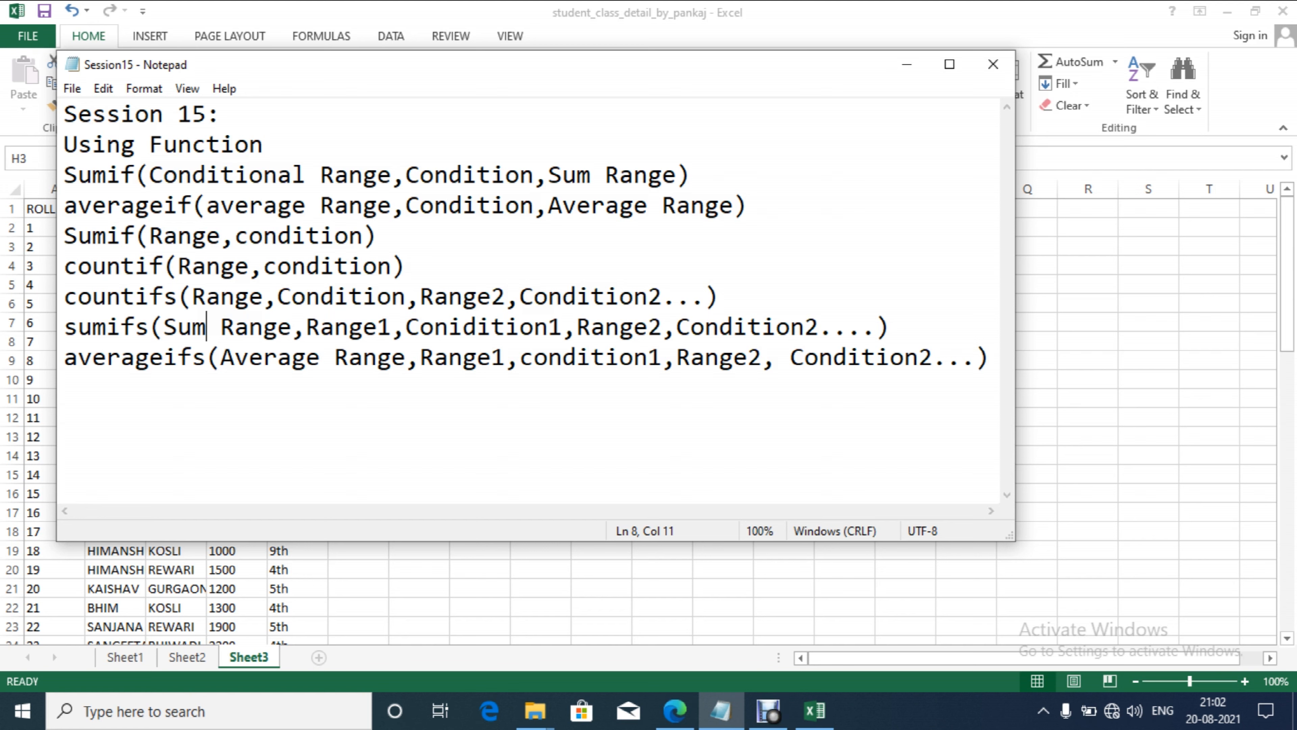
# Step: Highlight the Conditional Range argument in the Sumif syntax notes, and switch to the student class workbook in Excel
pyautogui.moveTo(149, 175); pyautogui.dragTo(392, 175)
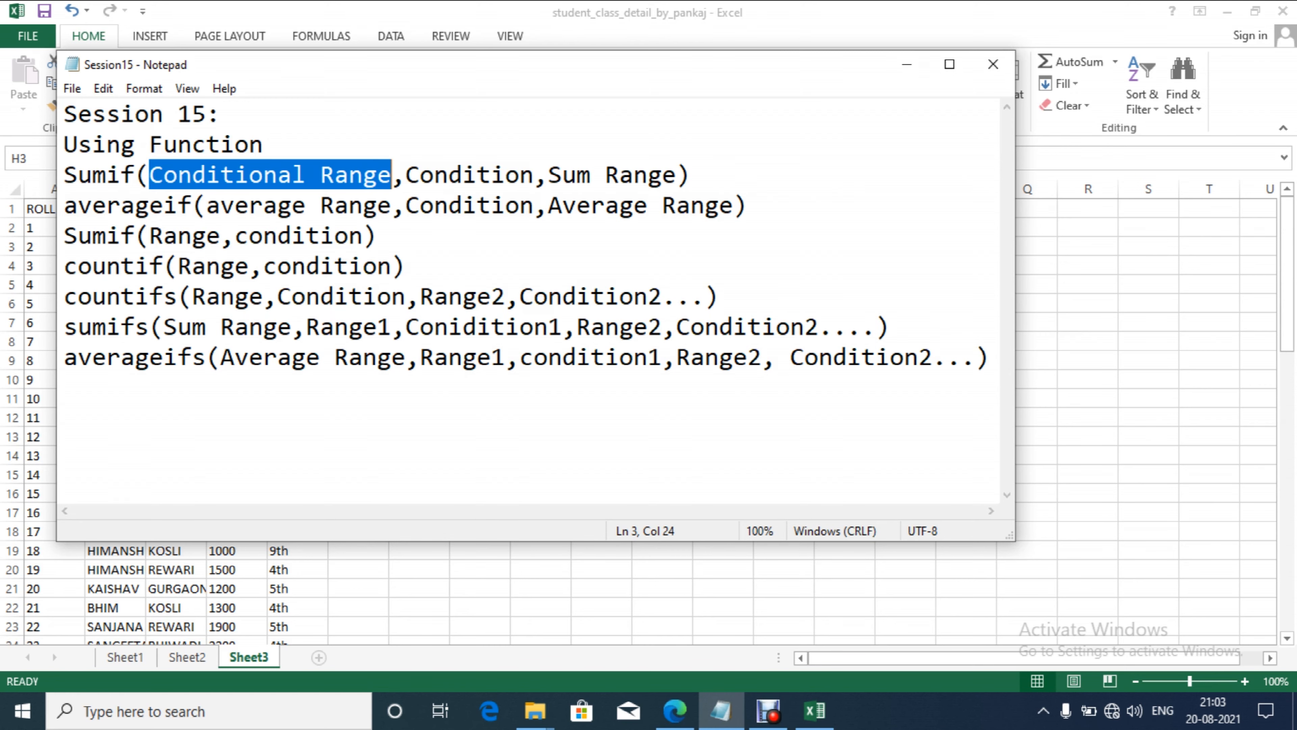
pyautogui.hotkey('alt', 'Tab')
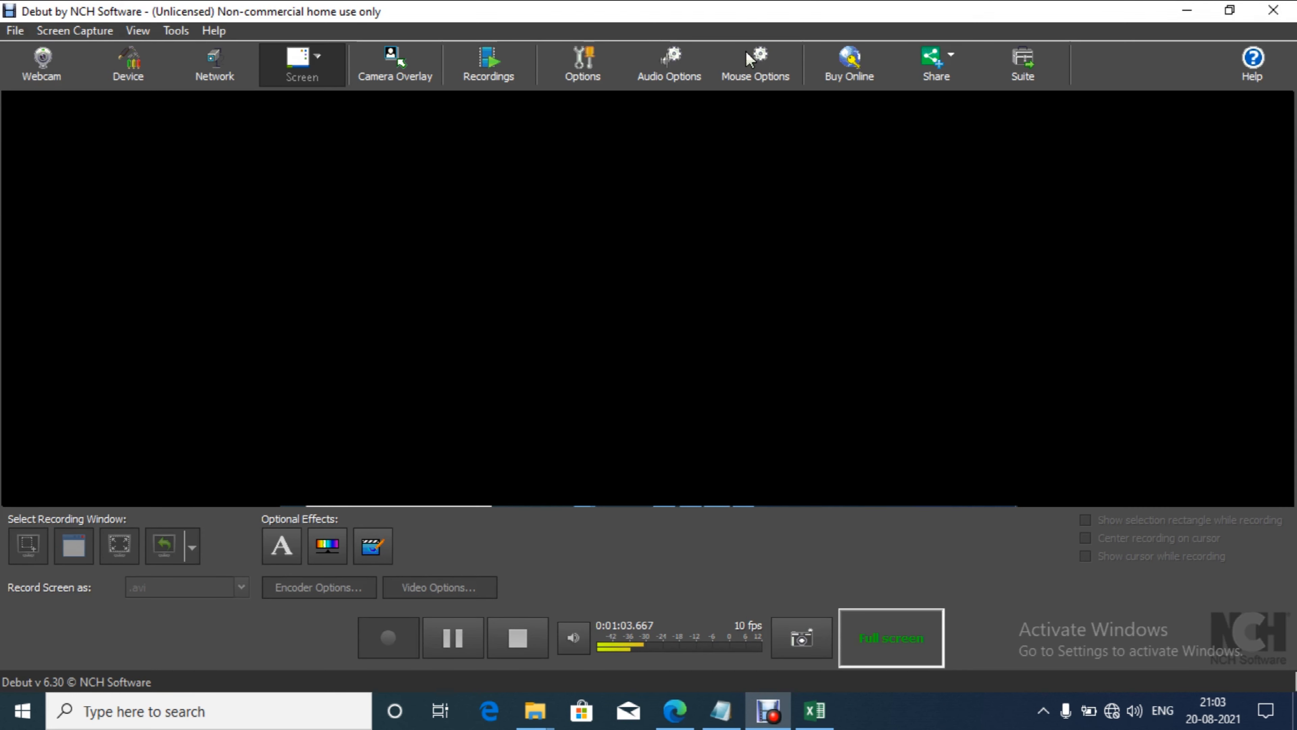
pyautogui.hotkey('alt', 'Tab')
pyautogui.click(814, 711)
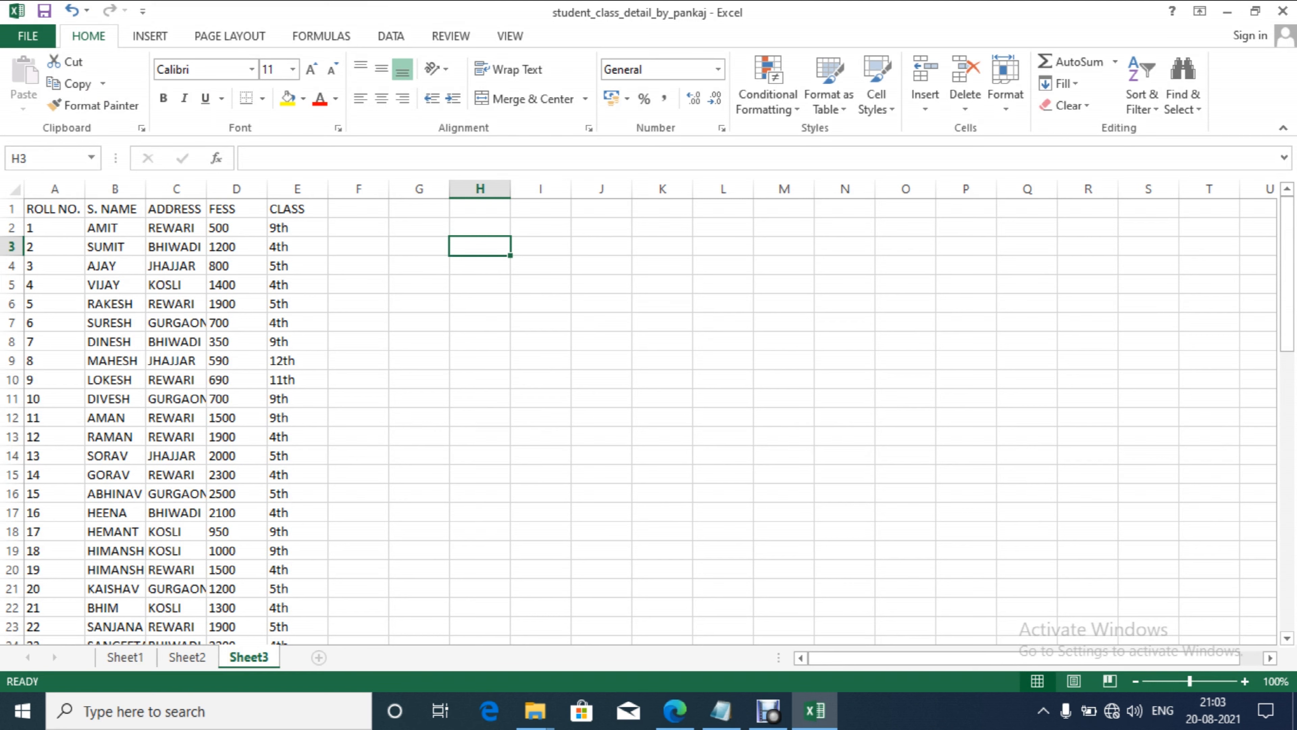
# Step: In H6, enter a SUMIF formula totalling the fees in D2:D61 that meet the criterion ">=2000"
pyautogui.click(480, 285)
pyautogui.click(419, 285)
pyautogui.click(480, 285)
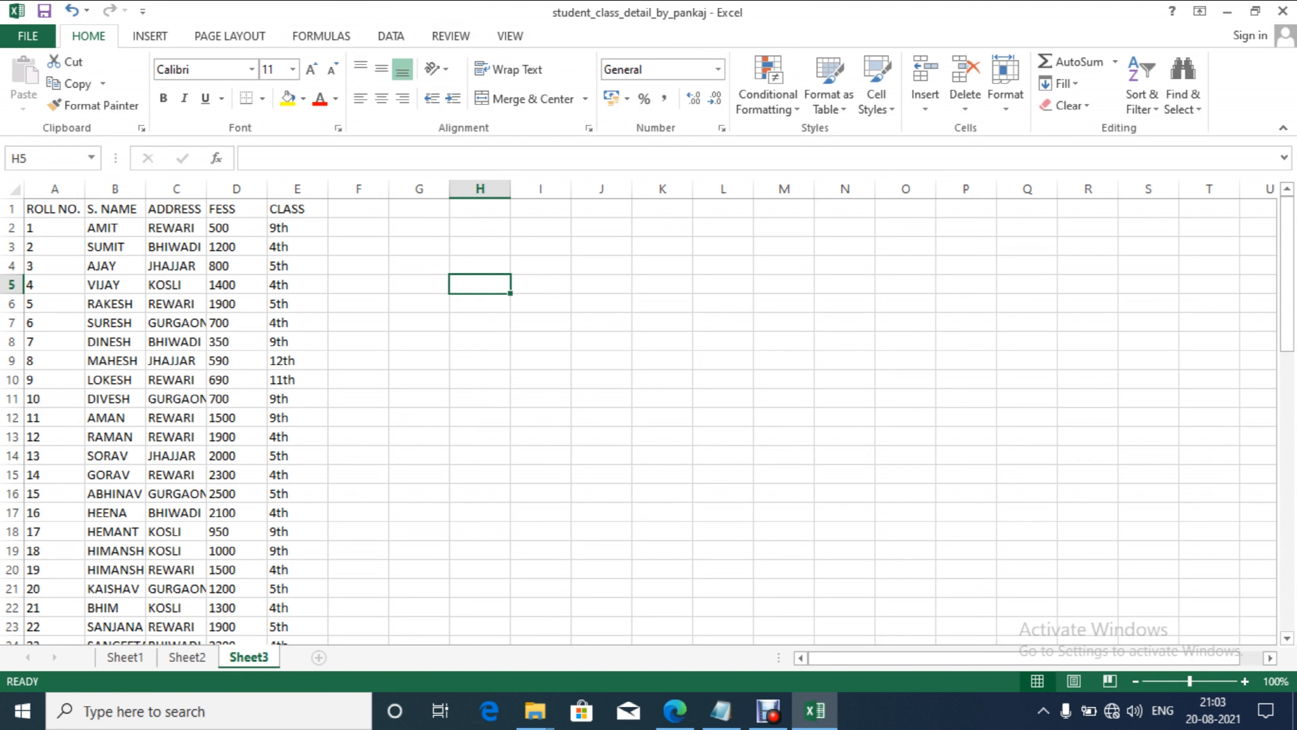
pyautogui.click(480, 303)
pyautogui.write('=sumif')
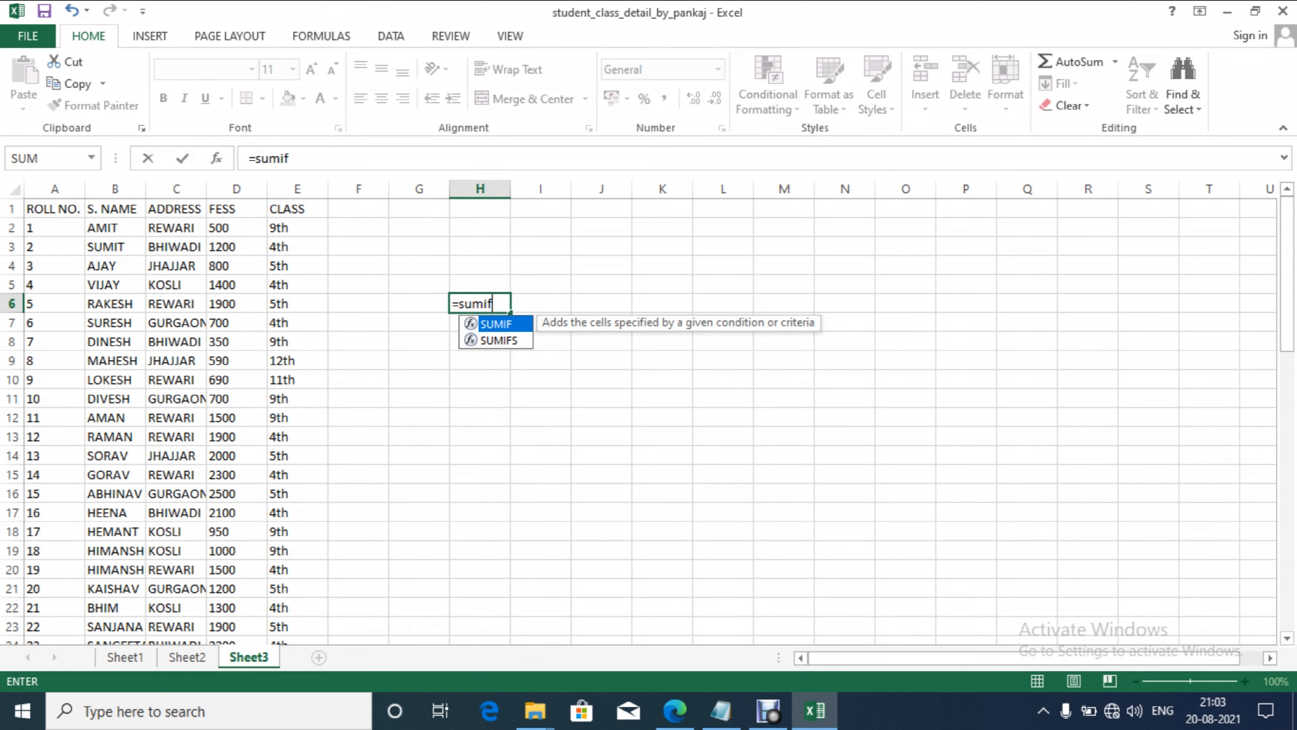
pyautogui.press('Tab')
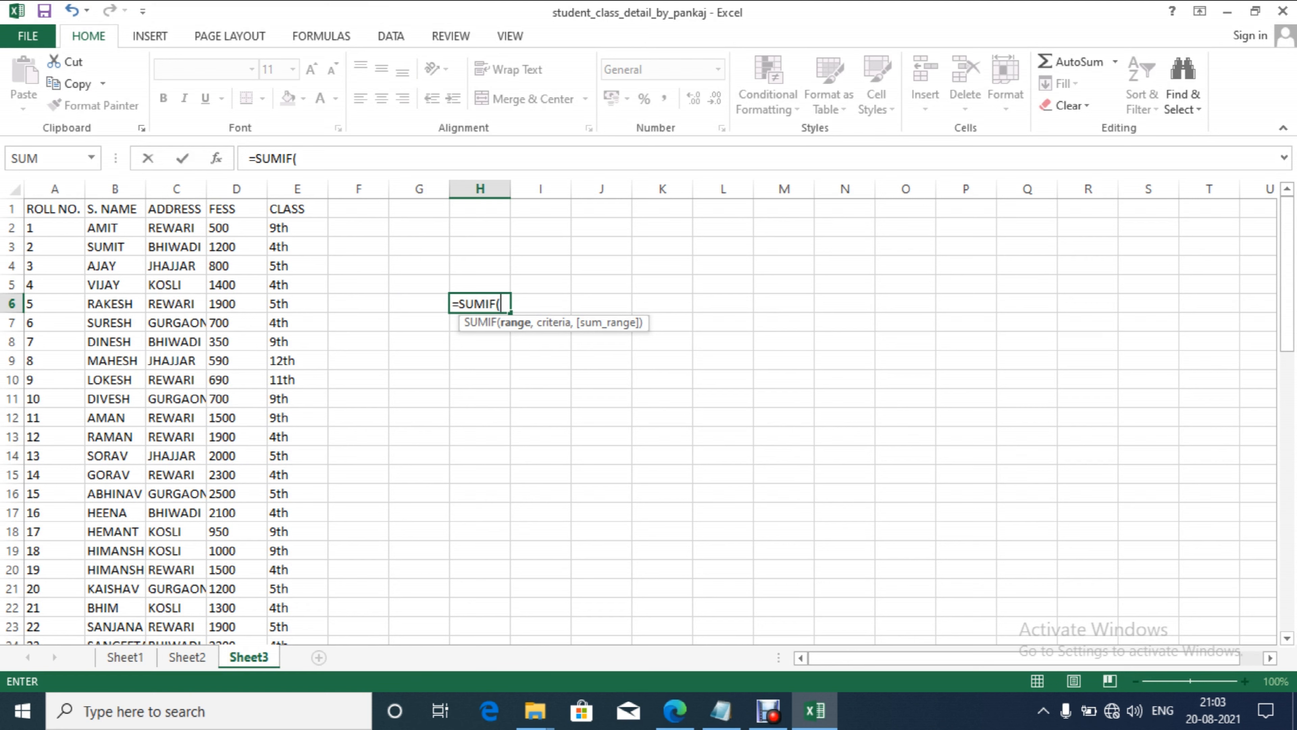
pyautogui.click(237, 228)
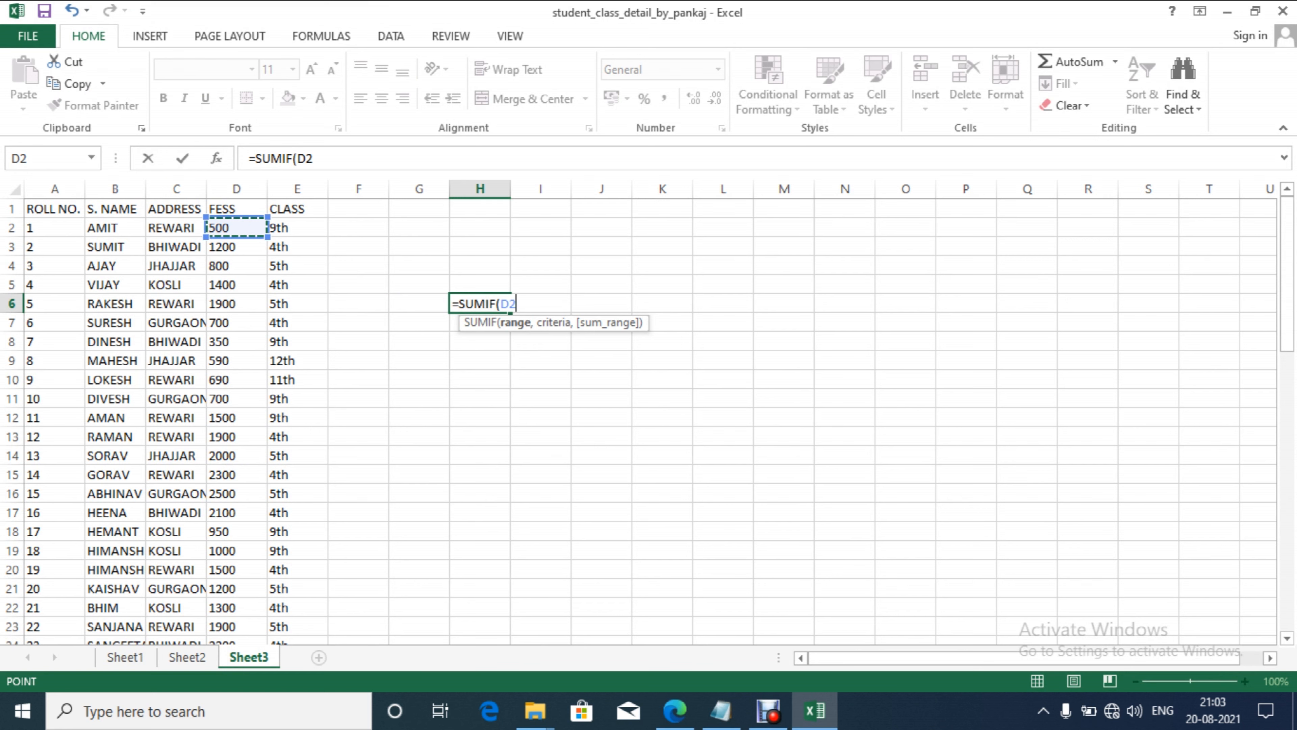
pyautogui.moveTo(235, 227); pyautogui.dragTo(237, 598)
pyautogui.write(',')
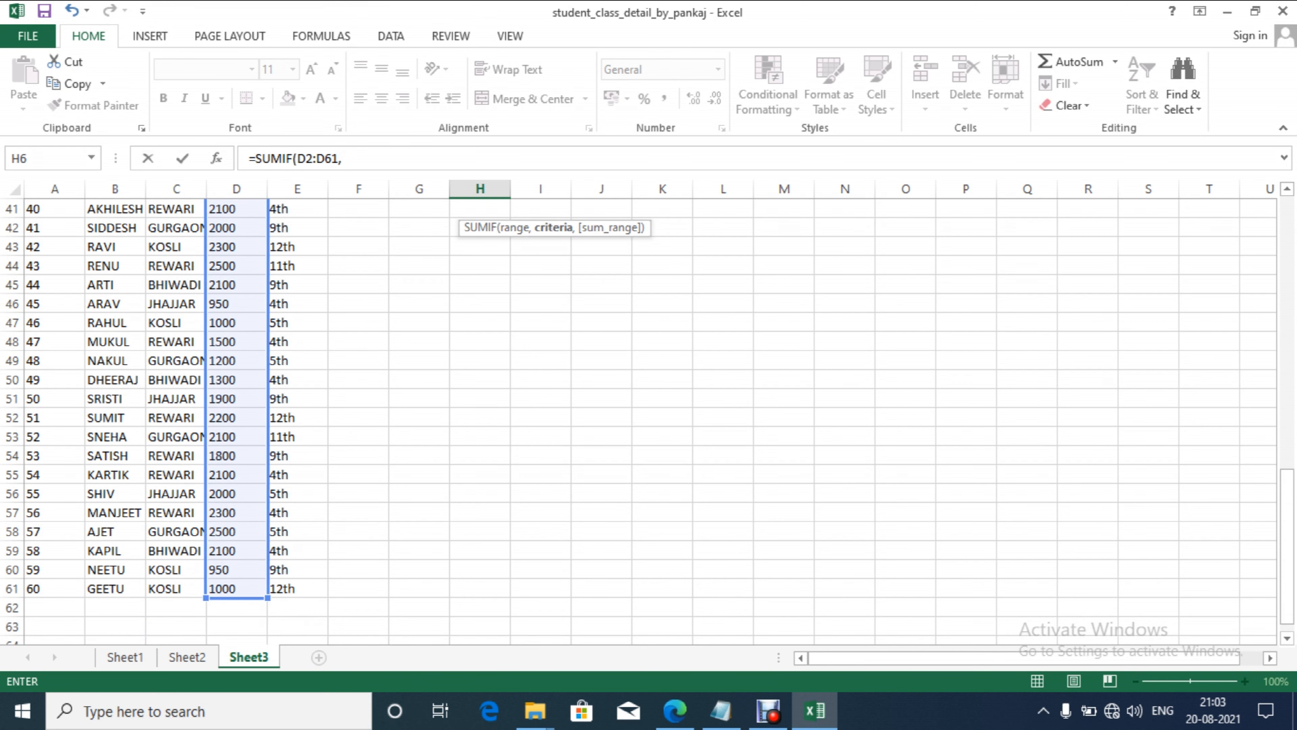
pyautogui.write('">=20000')
pyautogui.press('BackSpace')
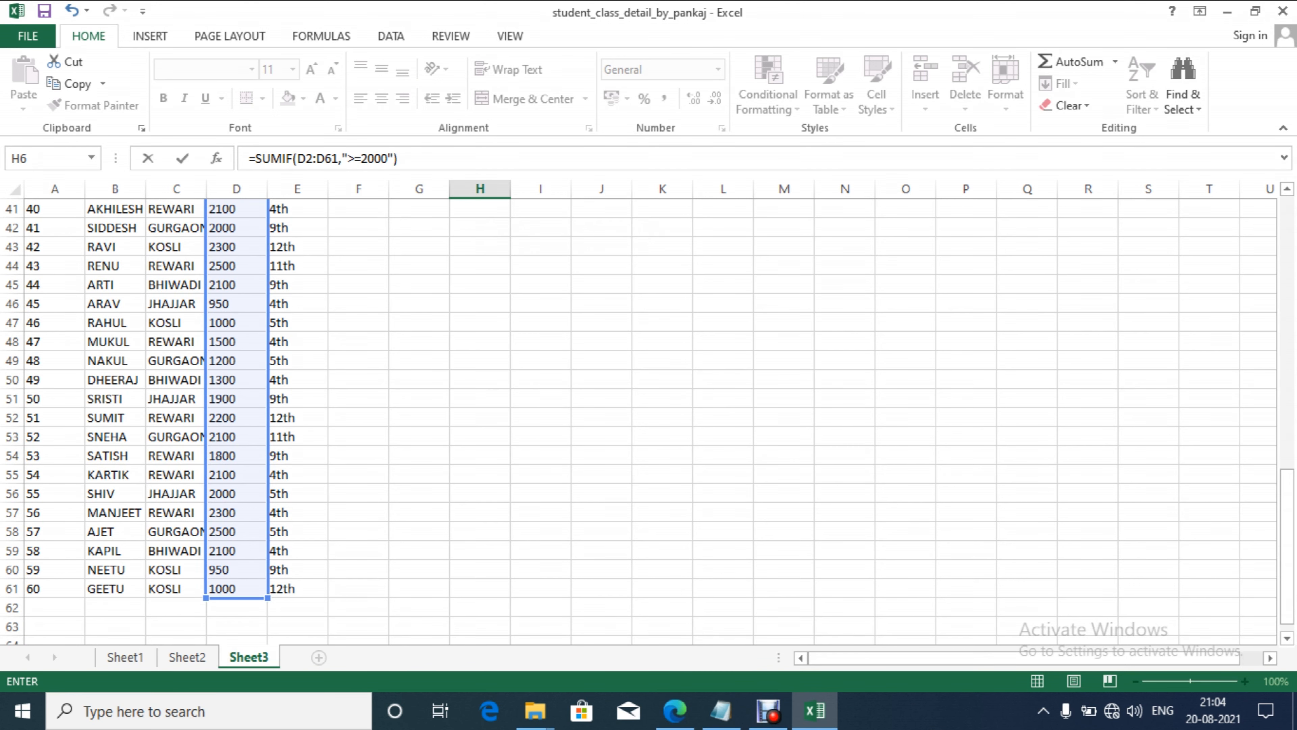
pyautogui.press('Return')
pyautogui.press('Up')
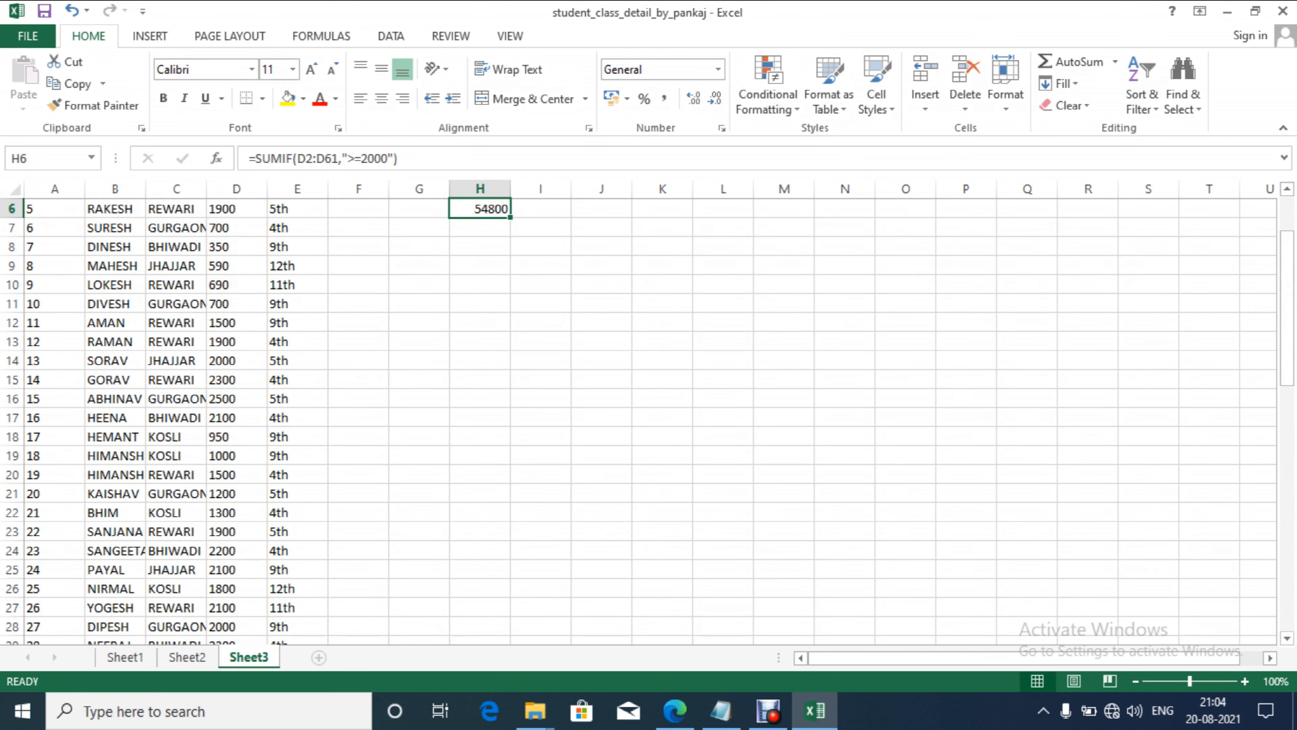
pyautogui.press('Up')
pyautogui.press('Up')
pyautogui.press('Up')
pyautogui.press('Up')
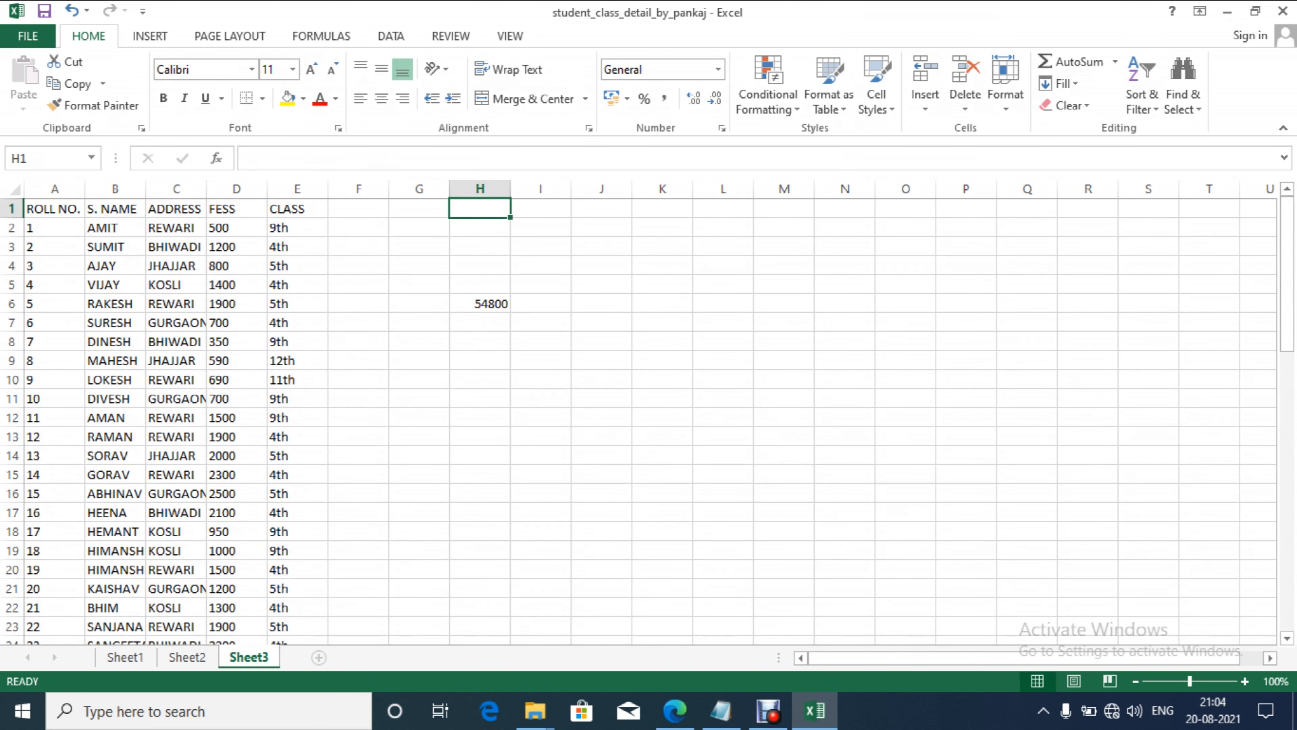
# Step: In H7, enter a SUMIF formula with range C2:C61, criterion "Rewari" and sum range D2:D61
pyautogui.press('Down')
pyautogui.press('Down')
pyautogui.press('Down')
pyautogui.press('Down')
pyautogui.press('Down')
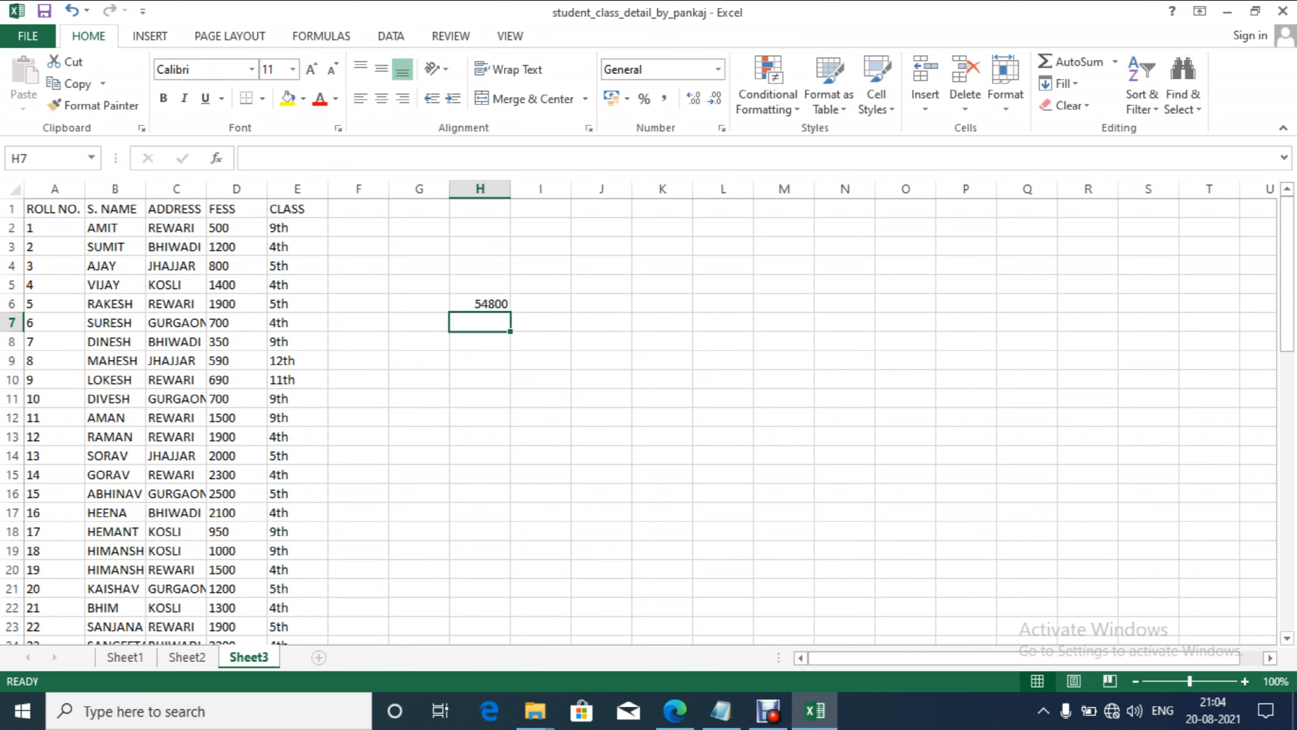
pyautogui.write('=sumif')
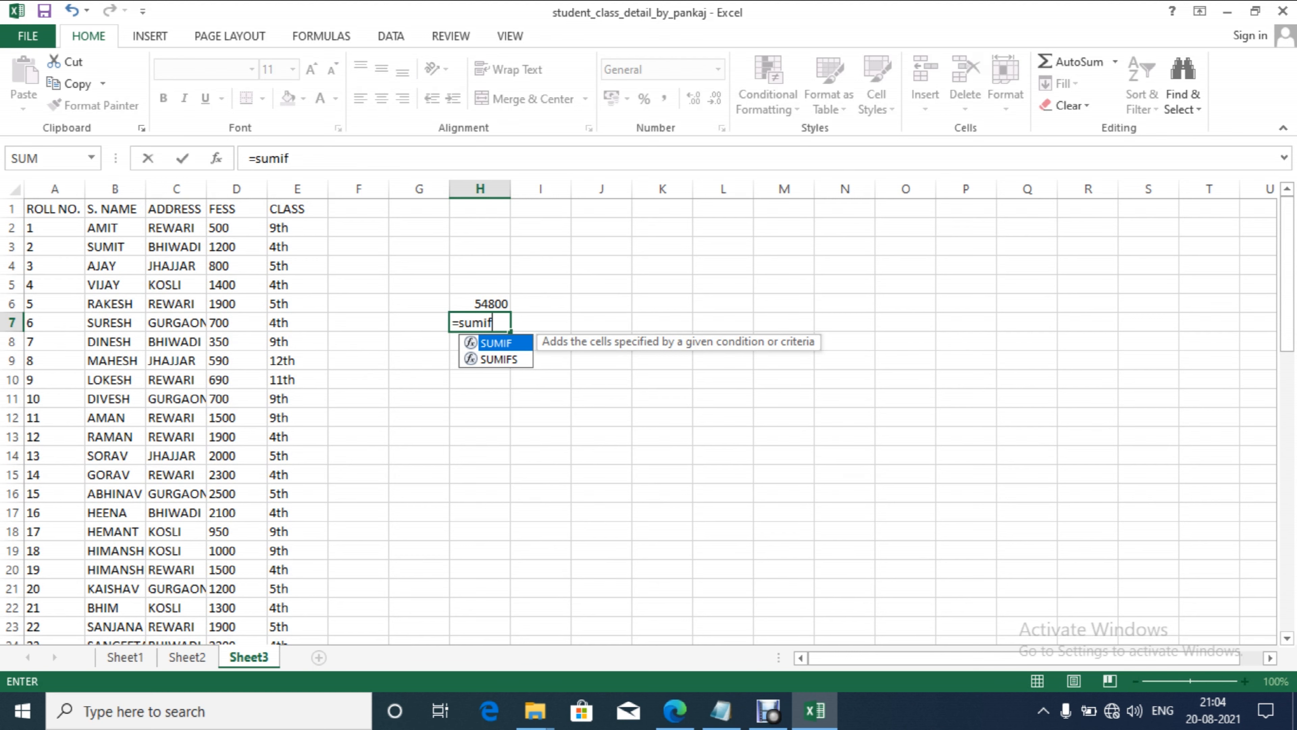
pyautogui.press('Tab')
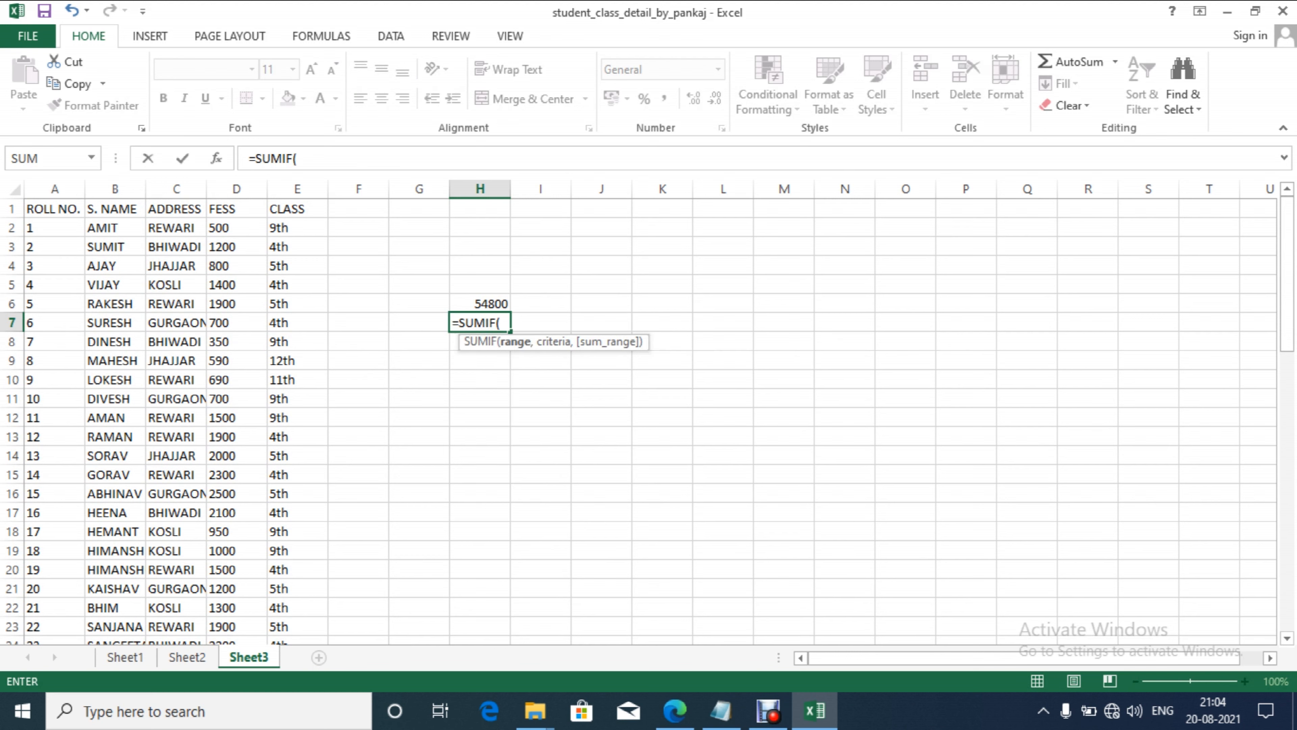
pyautogui.click(176, 228)
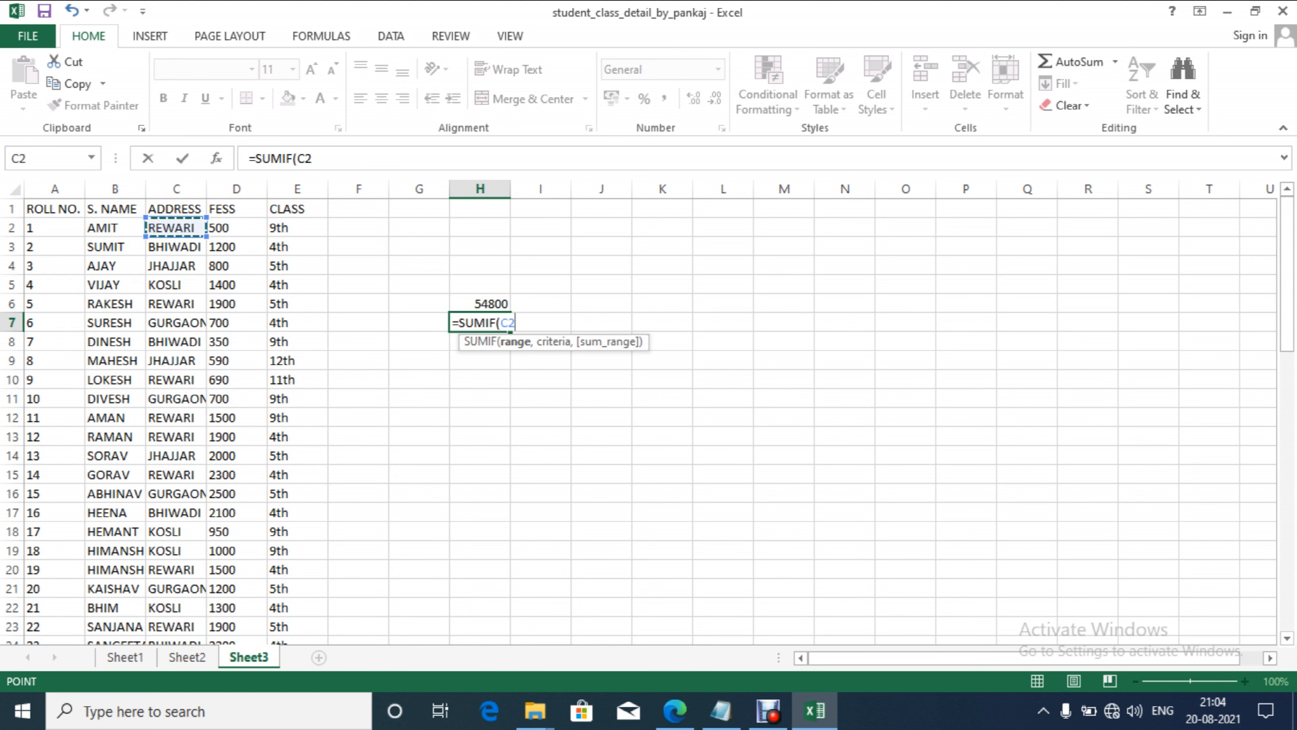
pyautogui.moveTo(176, 228); pyautogui.dragTo(204, 590)
pyautogui.write(',')
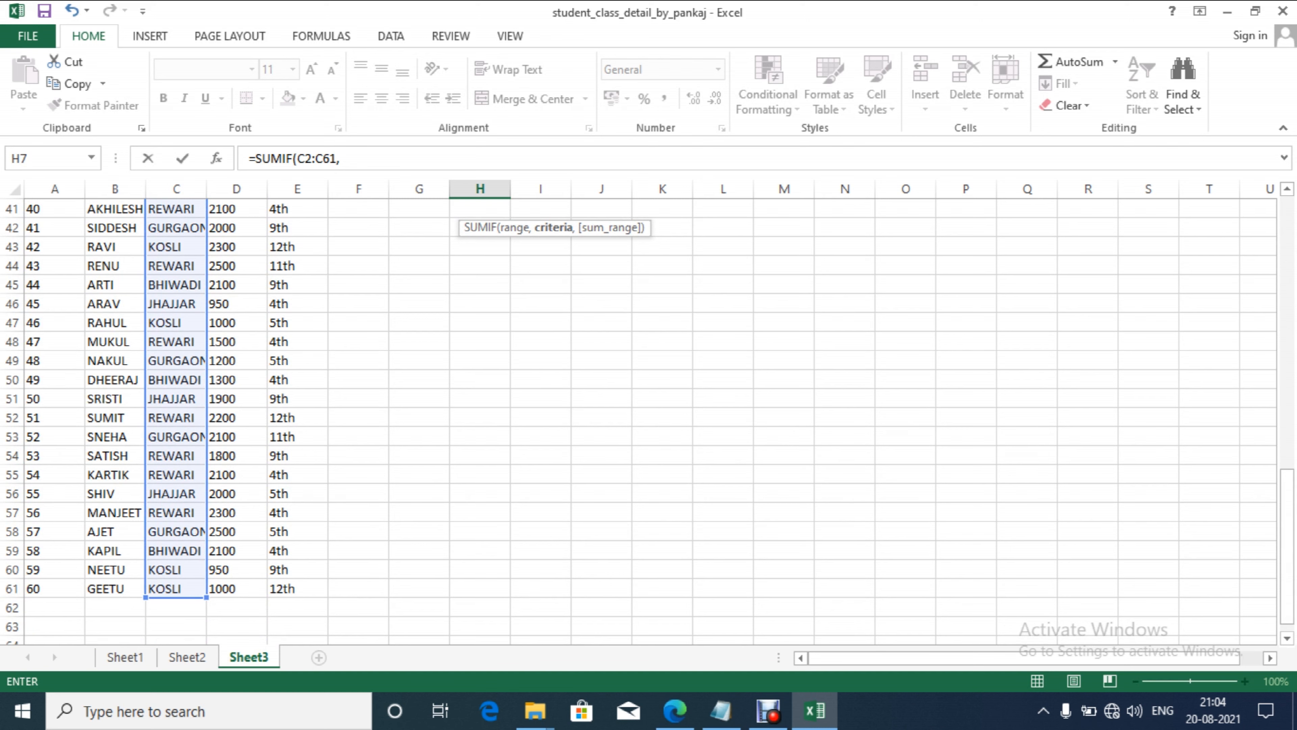
pyautogui.write('"Rewari",')
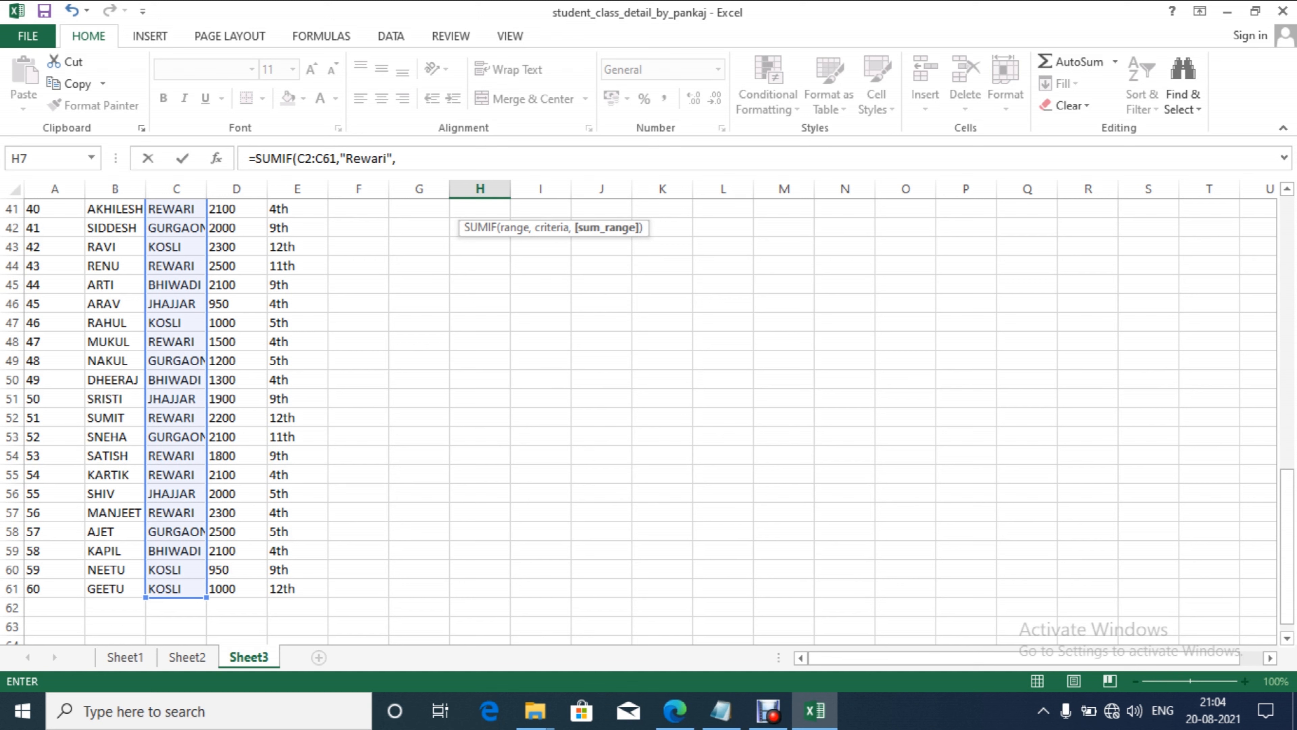
pyautogui.write('d2..d61')
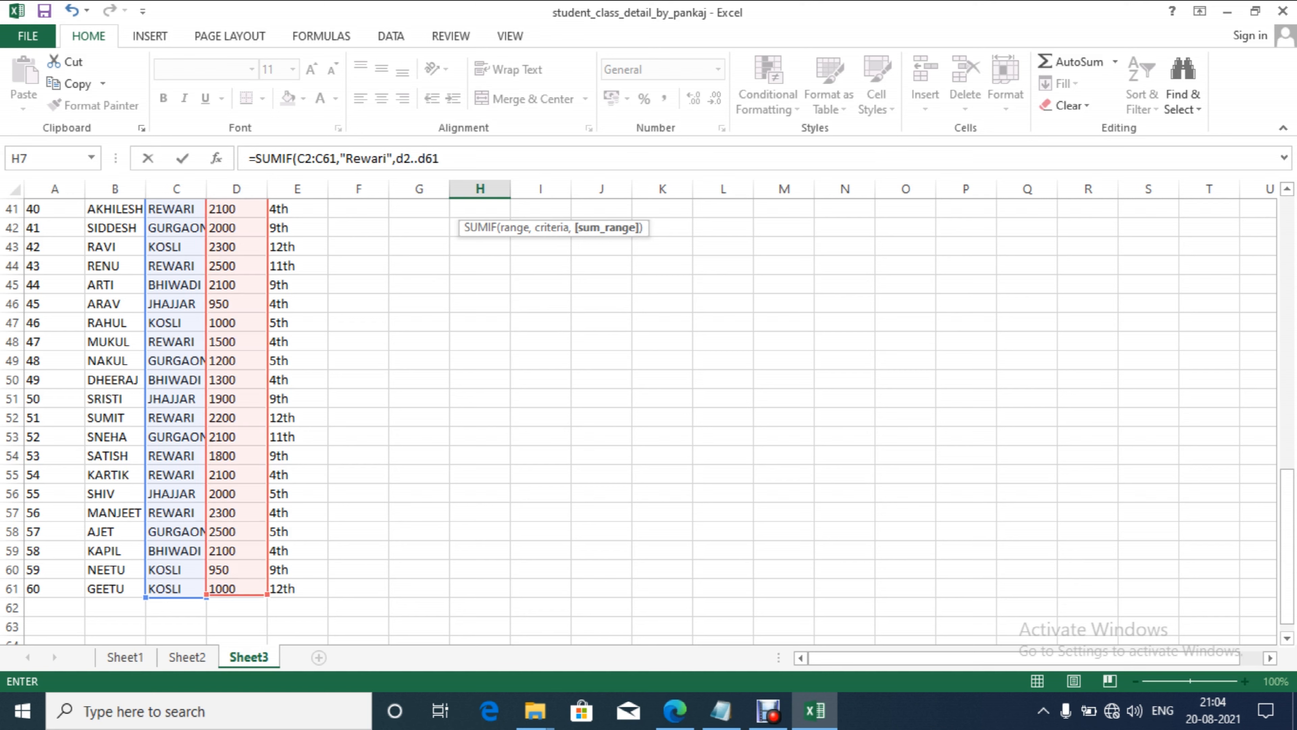
pyautogui.write('"')
pyautogui.write(')')
pyautogui.press('Return')
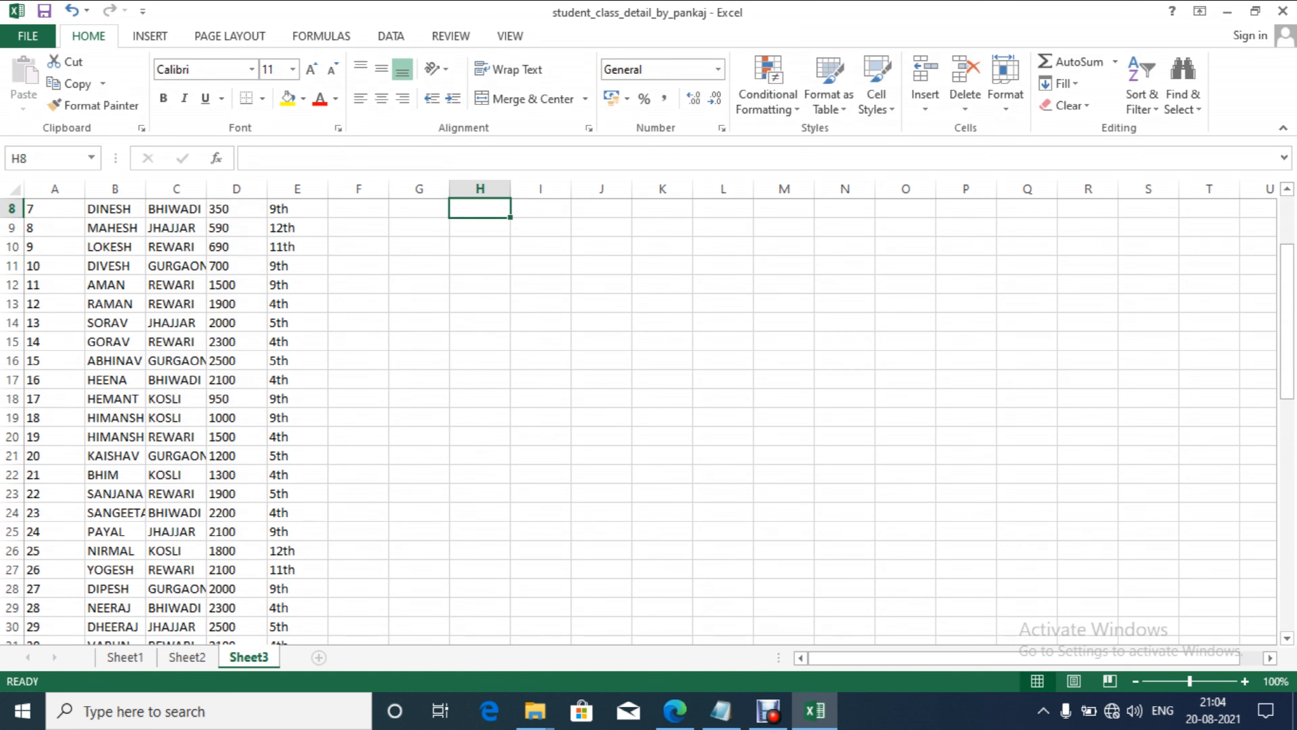
# Step: Check the result and the stored formula of the Rewari fee total in H7
pyautogui.press('Up')
pyautogui.press('Up')
pyautogui.press('Up')
pyautogui.press('Up')
pyautogui.press('Up')
pyautogui.press('Up')
pyautogui.press('Up')
pyautogui.press('Down')
pyautogui.press('Down')
pyautogui.press('Down')
pyautogui.press('Down')
pyautogui.press('Down')
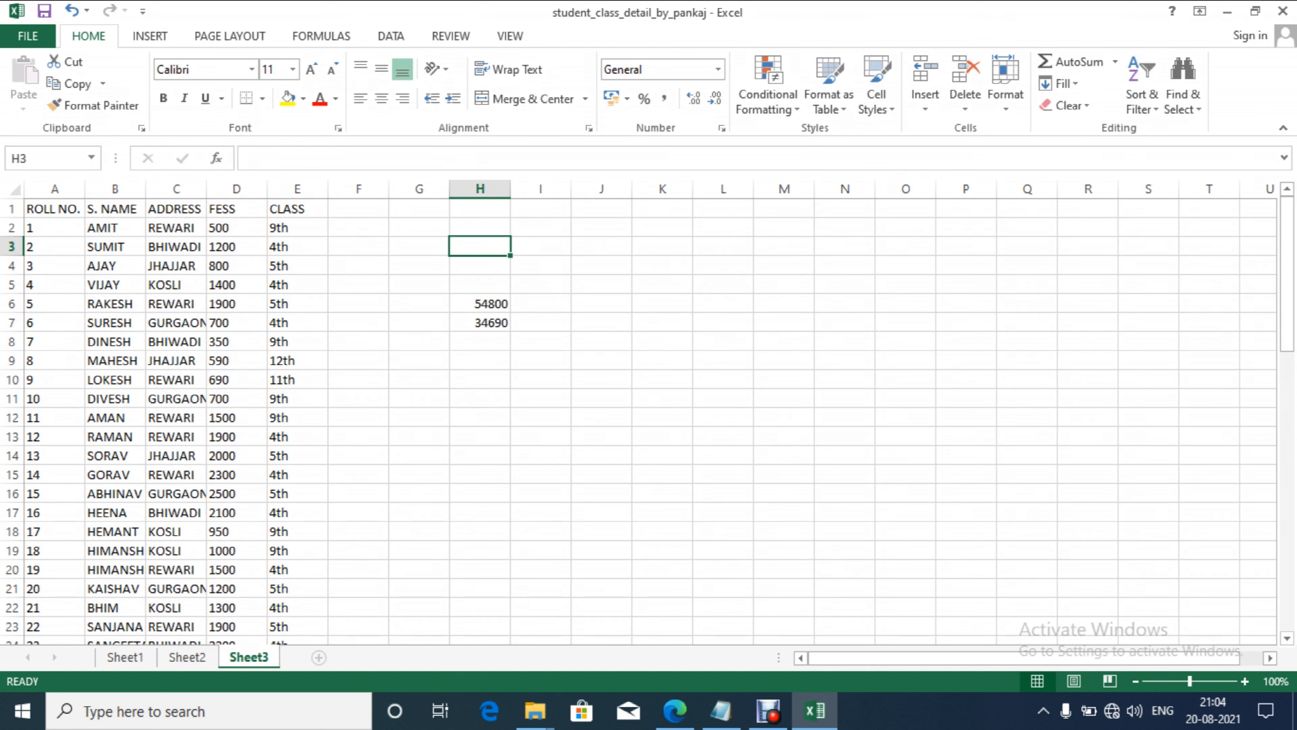
pyautogui.press('Down')
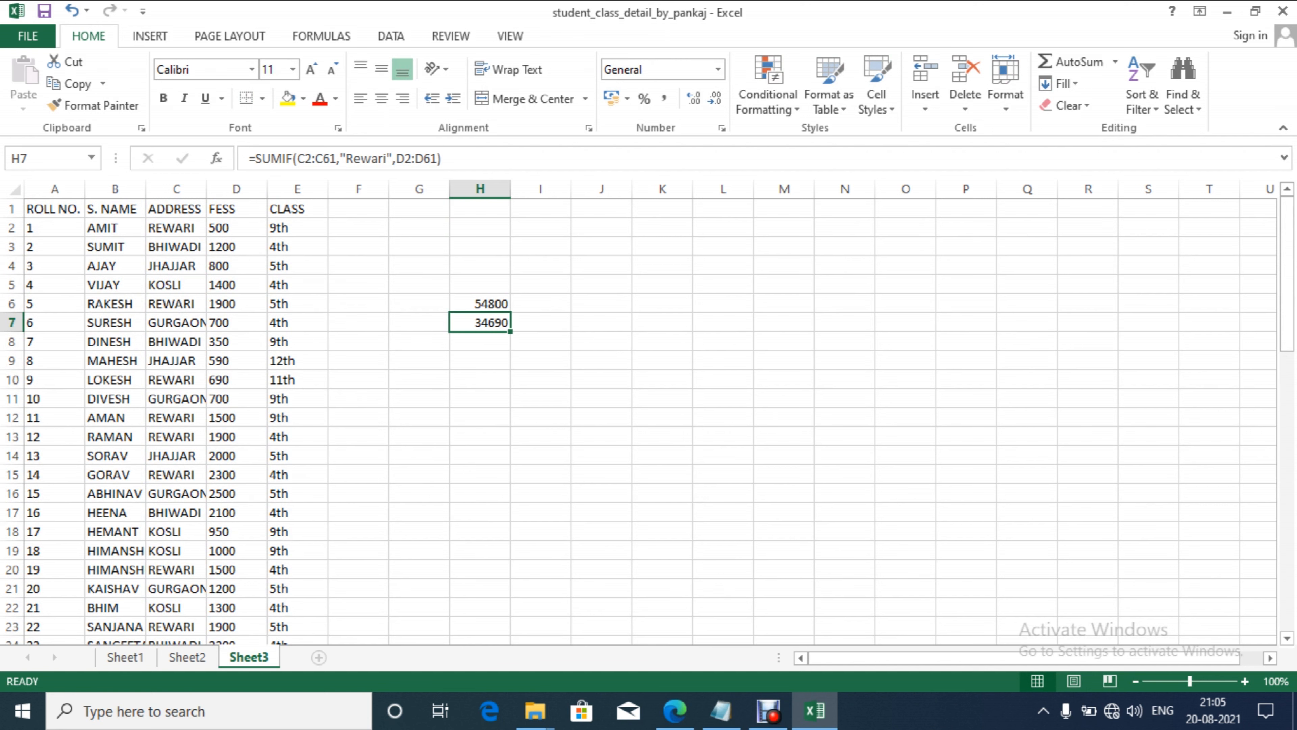
# Step: Enter the label "Enter Address" in G3 and auto-fit column G to its contents
pyautogui.press('Up')
pyautogui.press('Up')
pyautogui.press('Up')
pyautogui.press('Up')
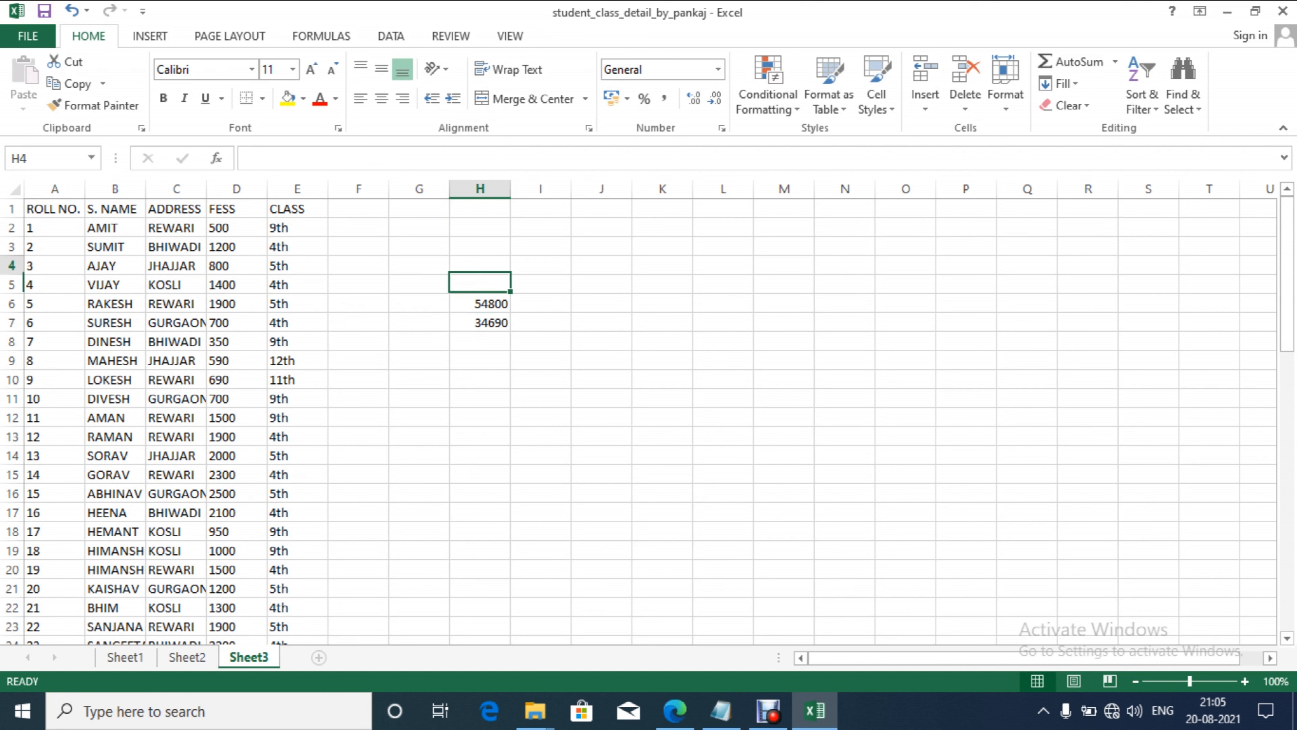
pyautogui.press('Left')
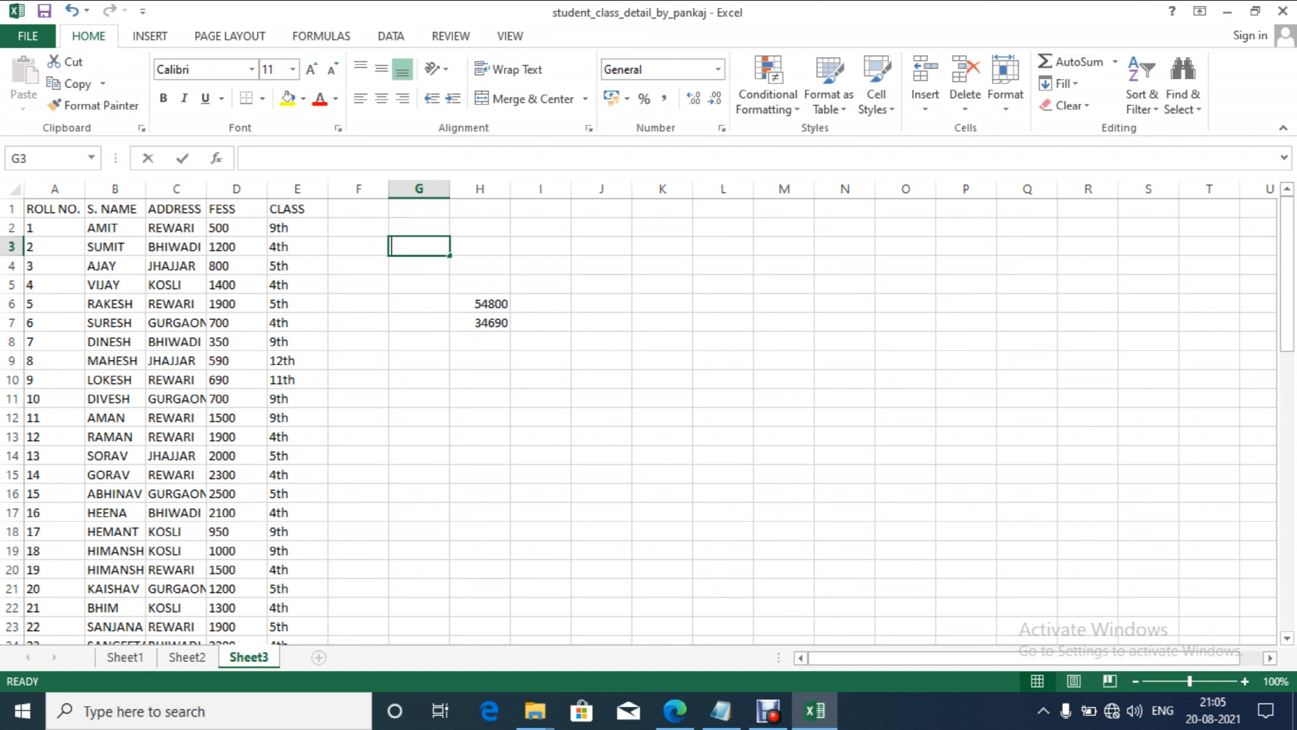
pyautogui.write('Enter Address')
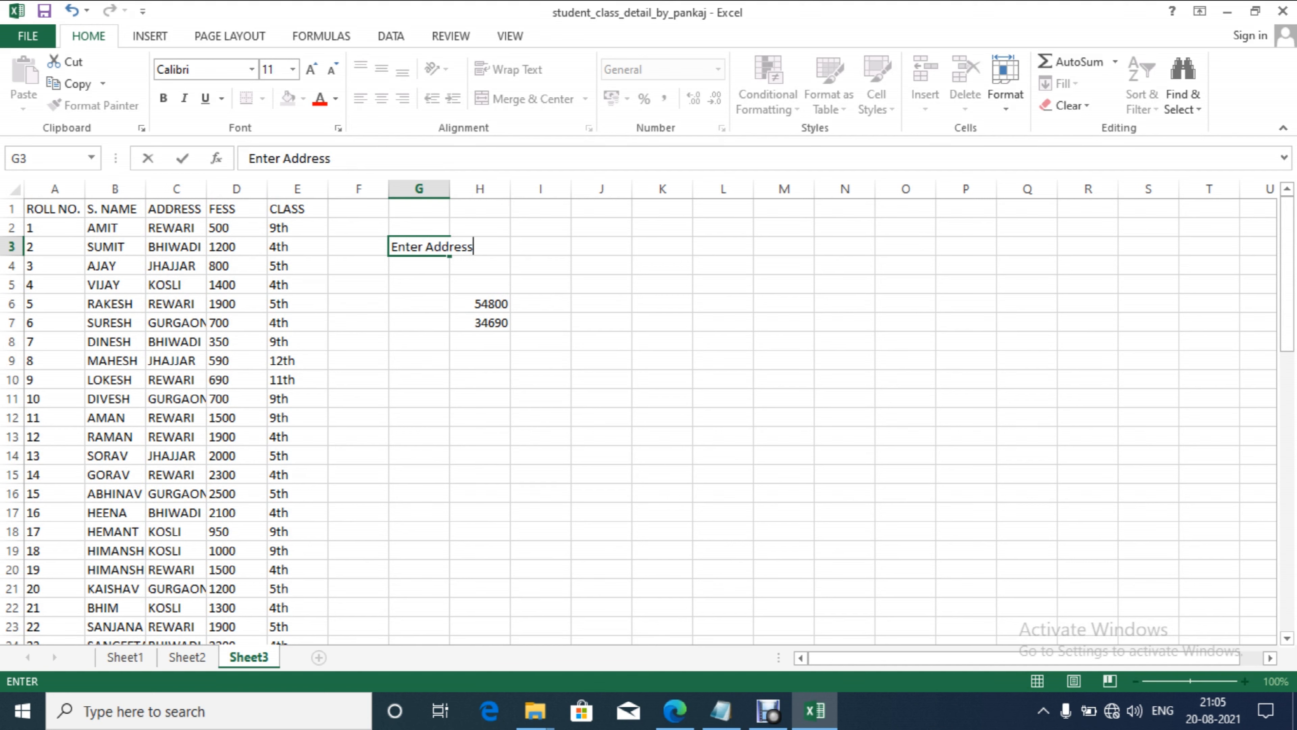
pyautogui.press('Tab')
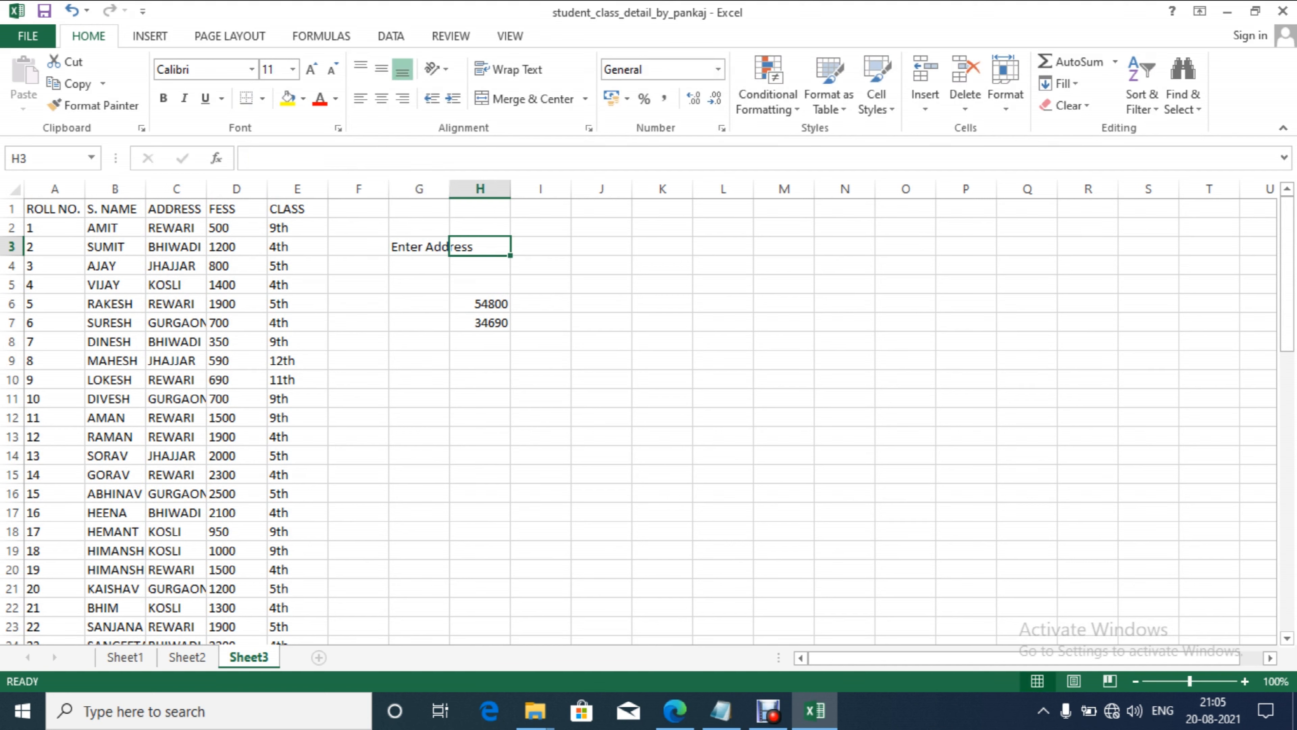
pyautogui.doubleClick(449, 189)
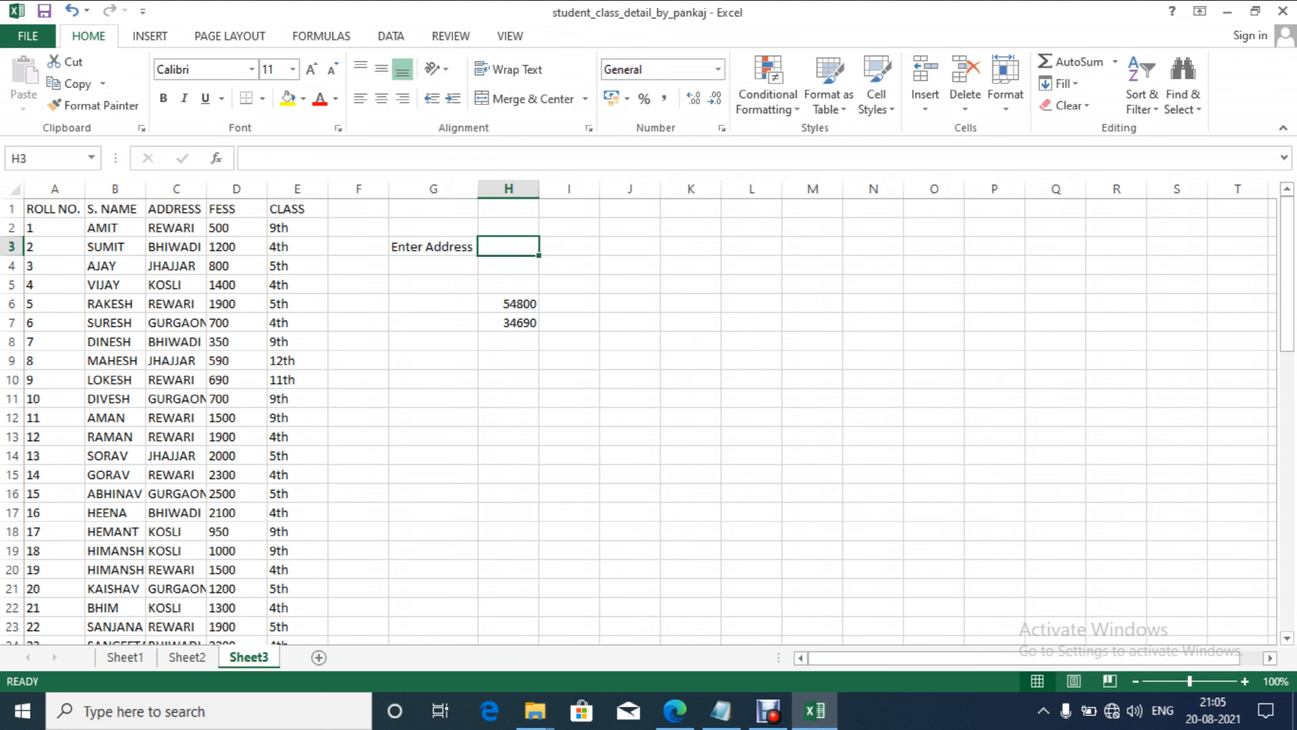
# Step: Edit the SUMIF formula in H7, replacing the "Rewari" criterion with a reference to cell H3
pyautogui.click(508, 323)
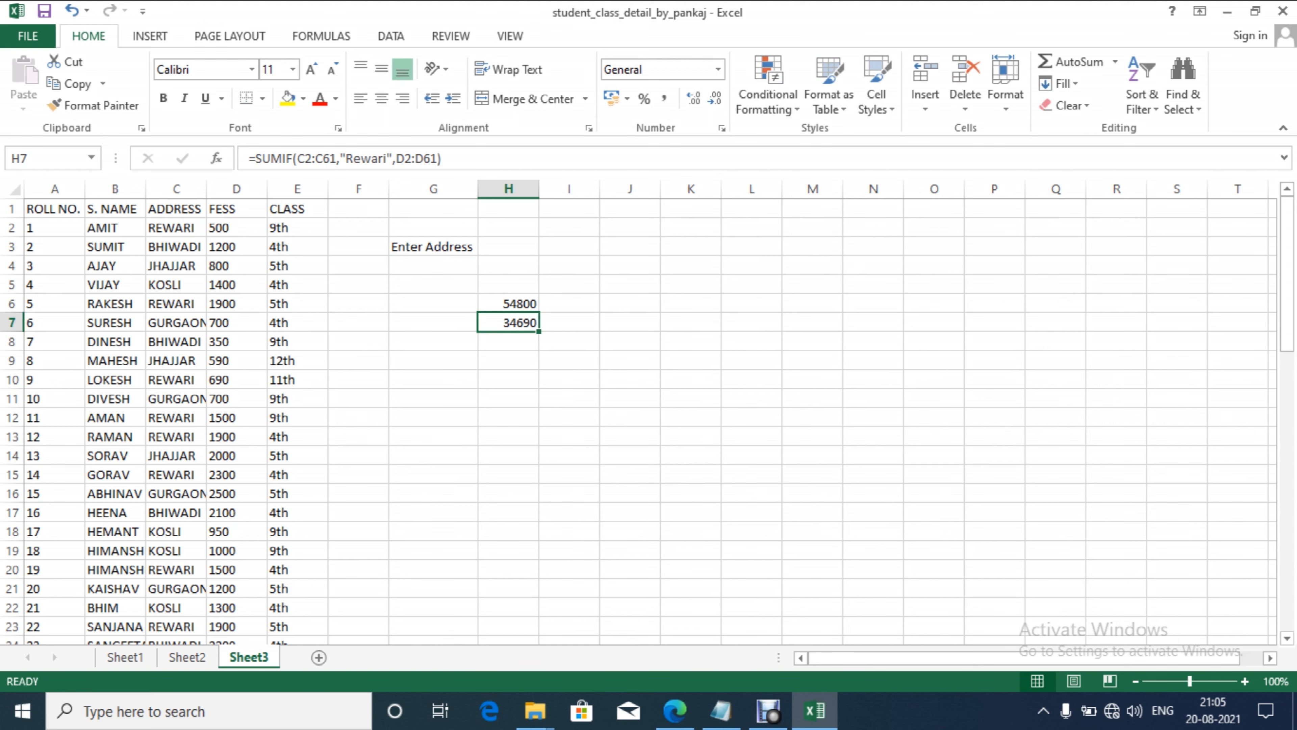
pyautogui.press('F2')
pyautogui.press('Left')
pyautogui.press('Left')
pyautogui.press('Left')
pyautogui.press('Left')
pyautogui.press('Left')
pyautogui.press('Left')
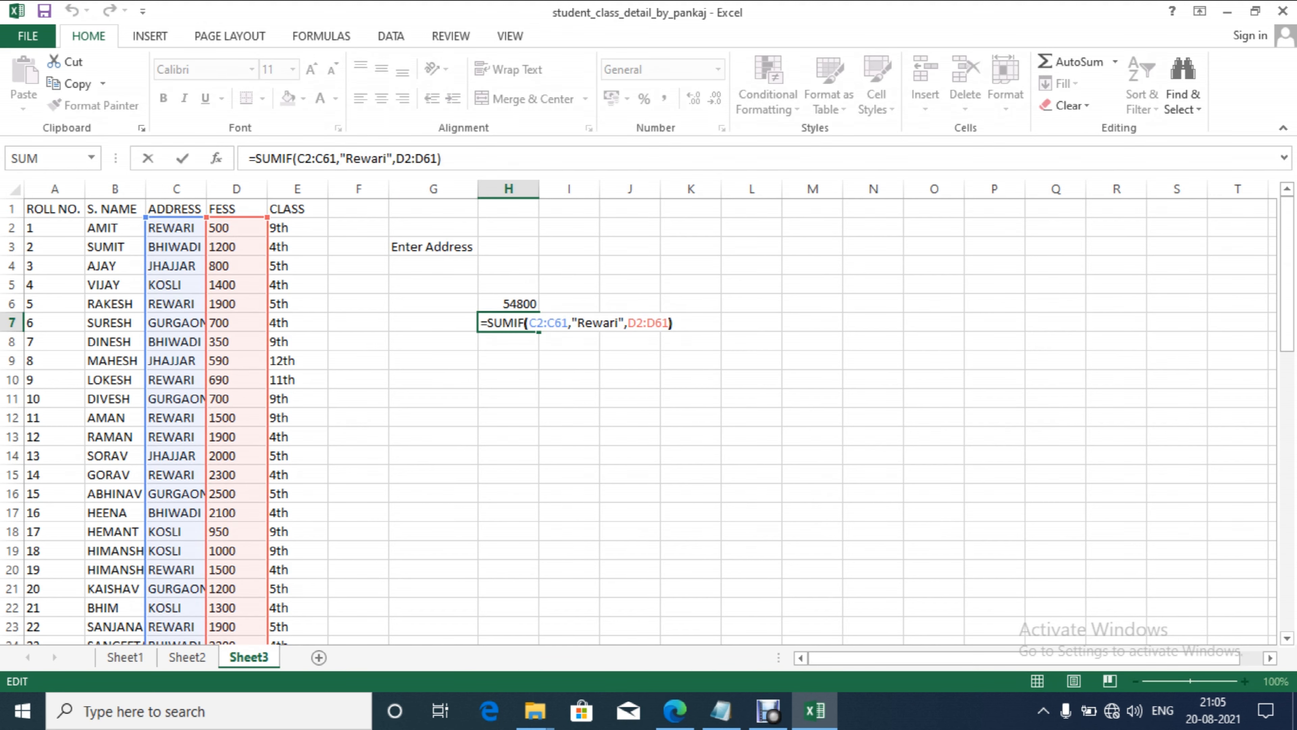
pyautogui.press('Left')
pyautogui.press('Left')
pyautogui.press('BackSpace')
pyautogui.press('BackSpace')
pyautogui.press('BackSpace')
pyautogui.press('BackSpace')
pyautogui.press('BackSpace')
pyautogui.press('BackSpace')
pyautogui.press('BackSpace')
pyautogui.press('BackSpace')
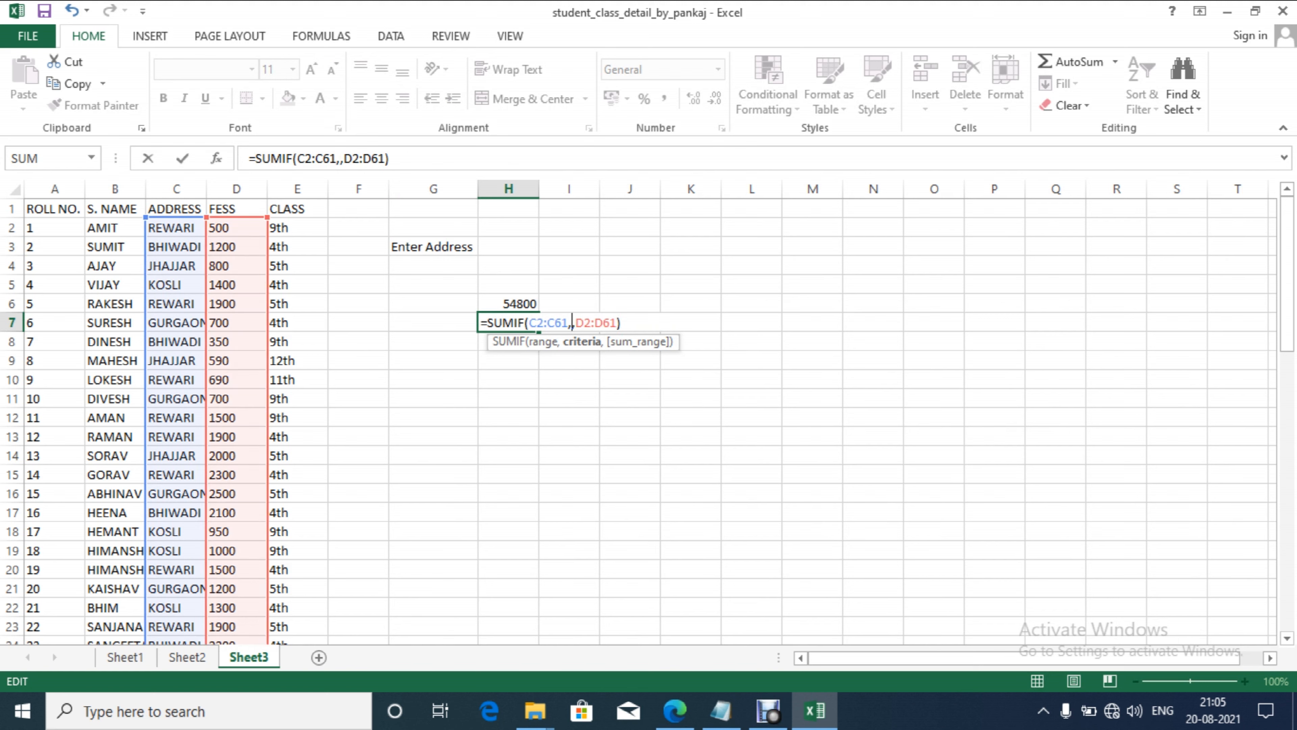
pyautogui.click(508, 247)
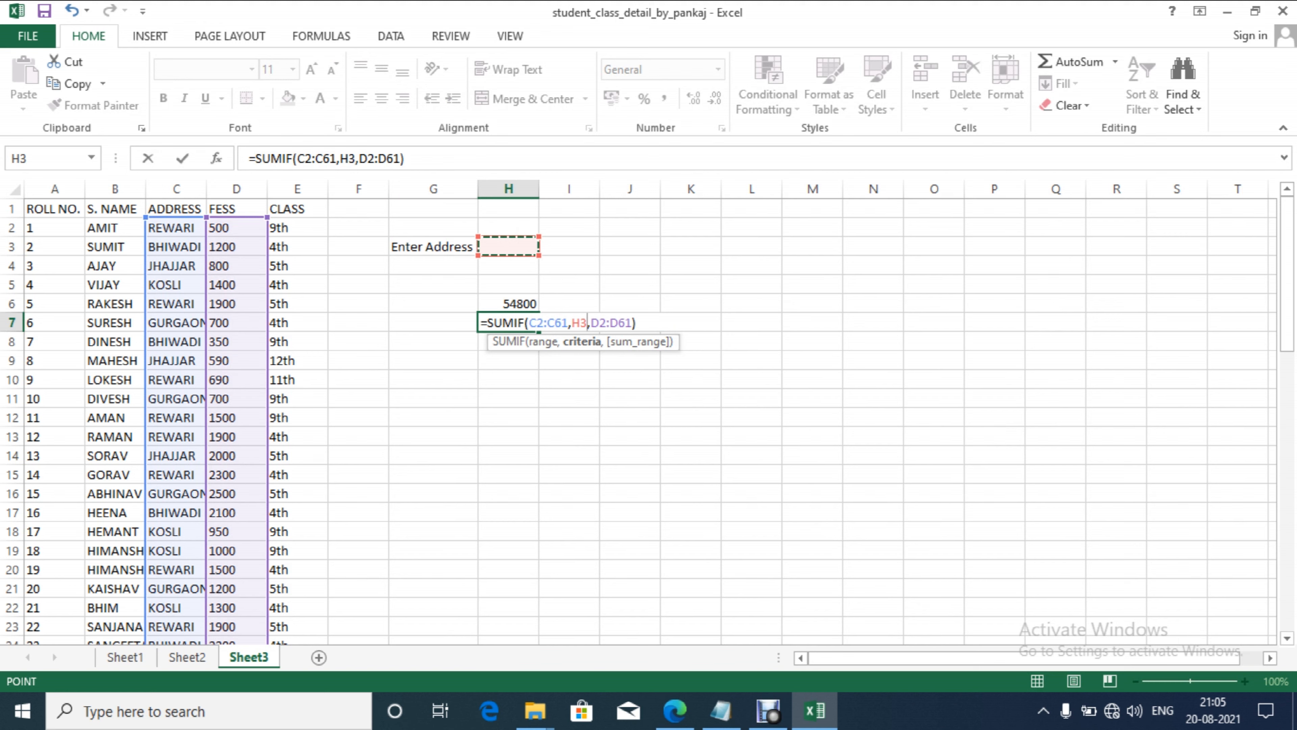
pyautogui.press('Return')
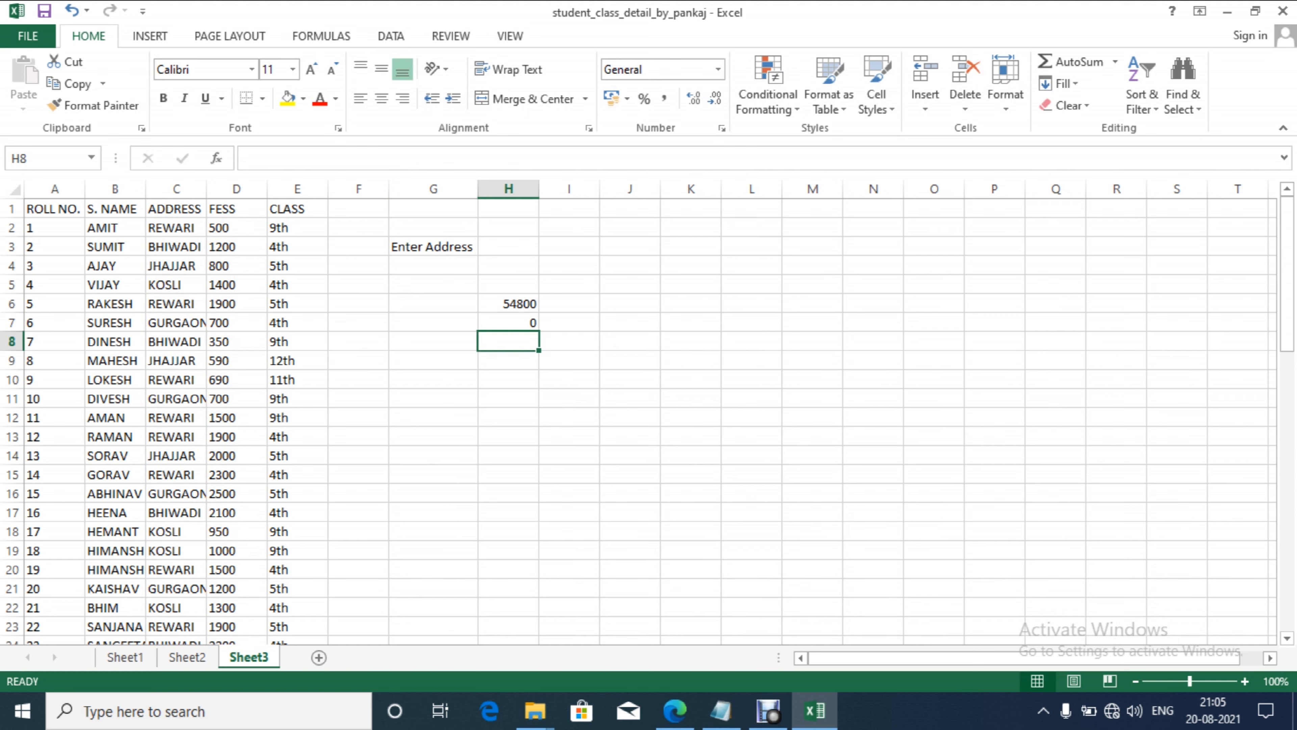
# Step: Enter Jhajjar in H3 as the address criterion and go back down to the formula results
pyautogui.press('Up')
pyautogui.press('Up')
pyautogui.press('Up')
pyautogui.press('Up')
pyautogui.press('Up')
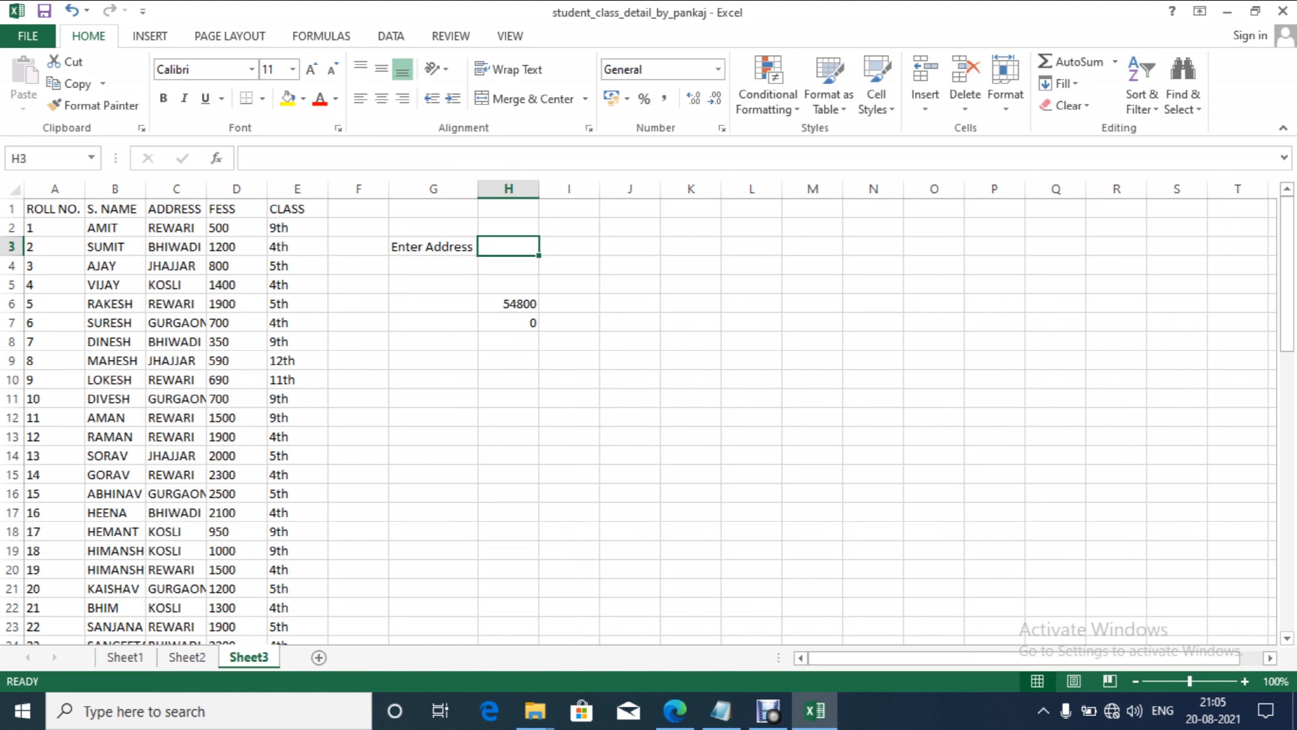
pyautogui.write('J')
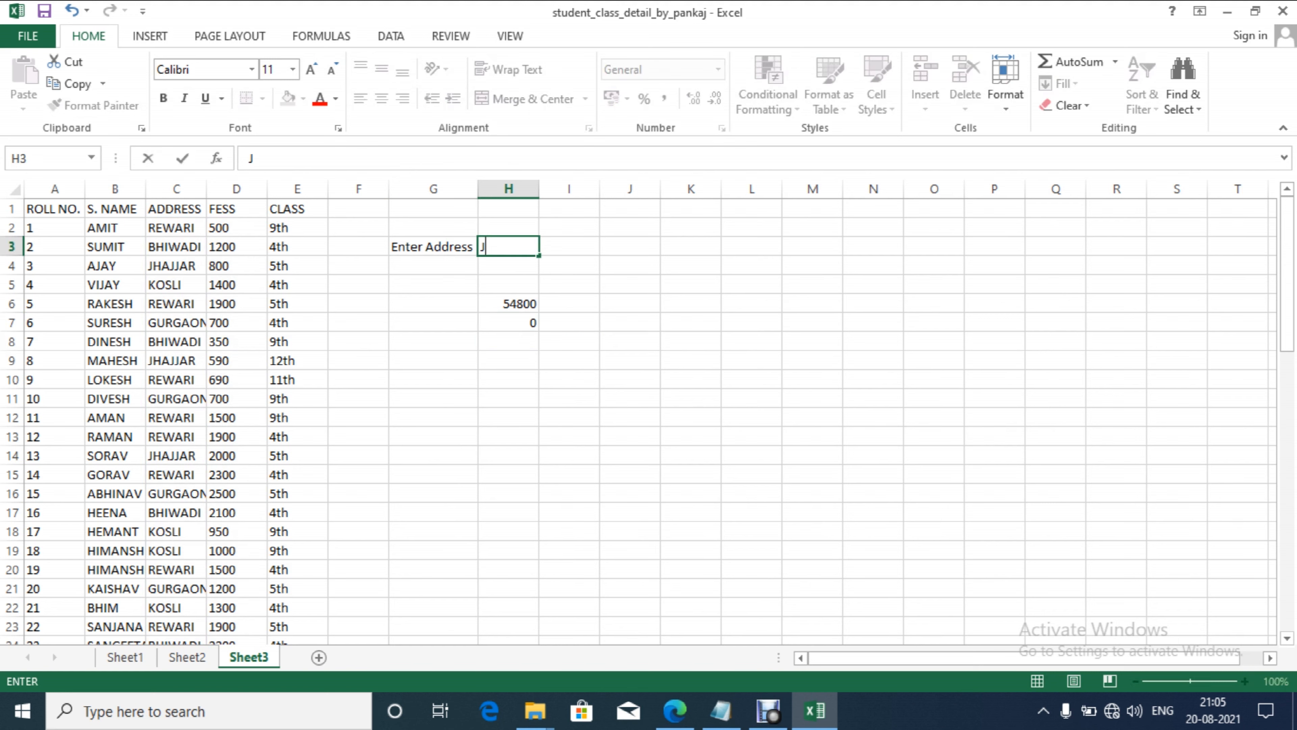
pyautogui.write('hajjar')
pyautogui.press('Return')
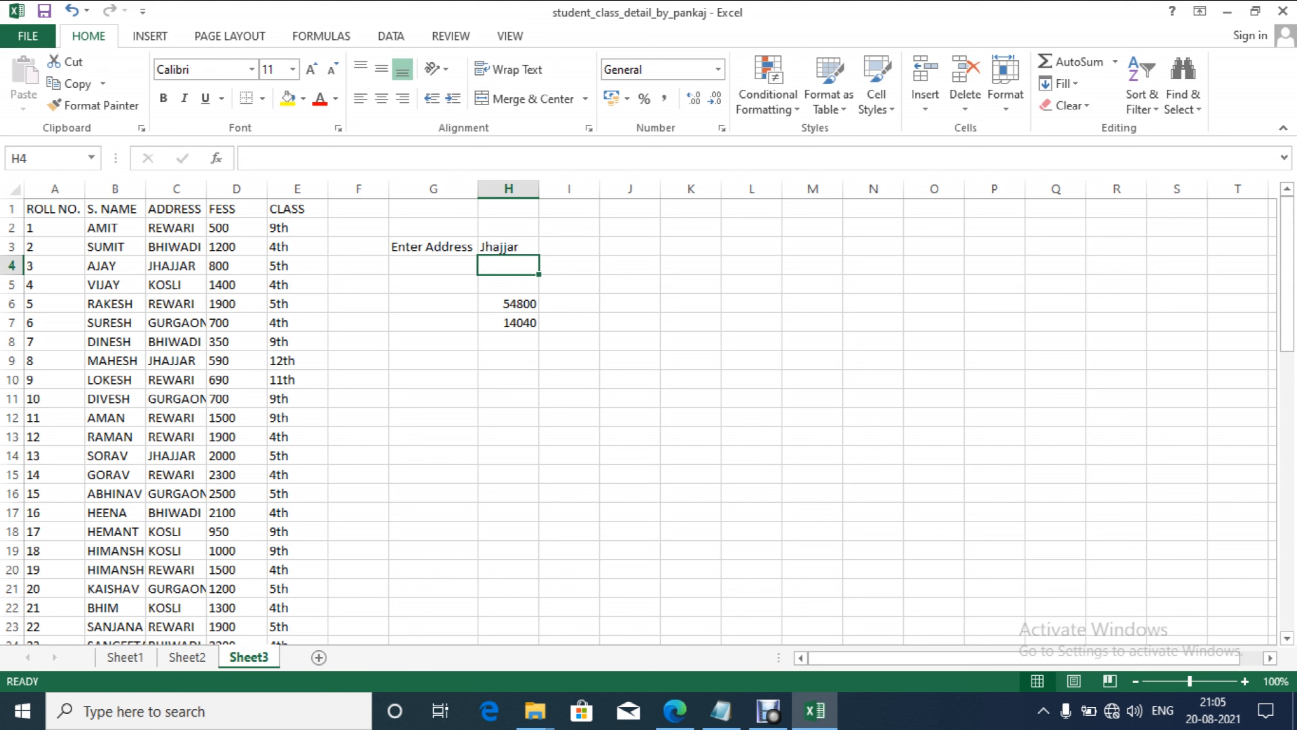
pyautogui.press('Down')
pyautogui.press('Down')
pyautogui.press('Down')
pyautogui.press('Down')
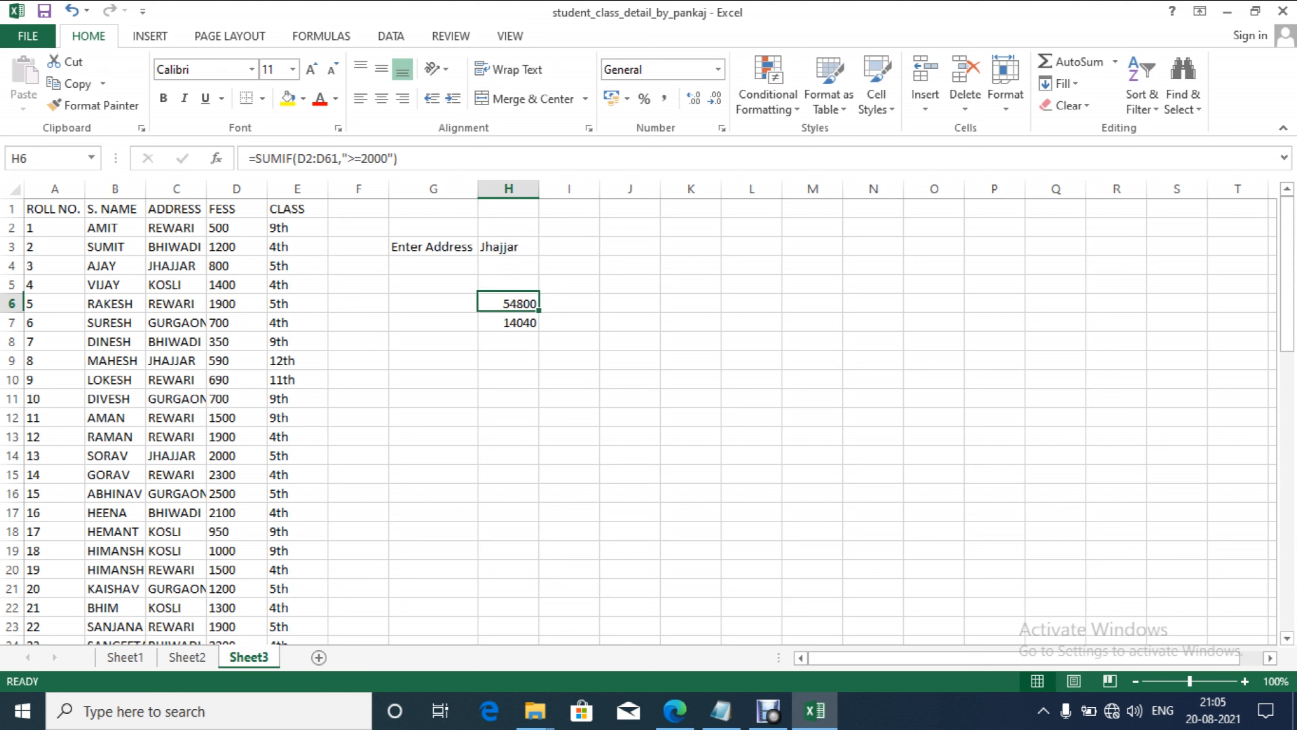
# Step: Enter an AVERAGEIF formula in H8 averaging fees D2..D61 where the addresses in C2..C61 match cell H3
pyautogui.write('=aver')
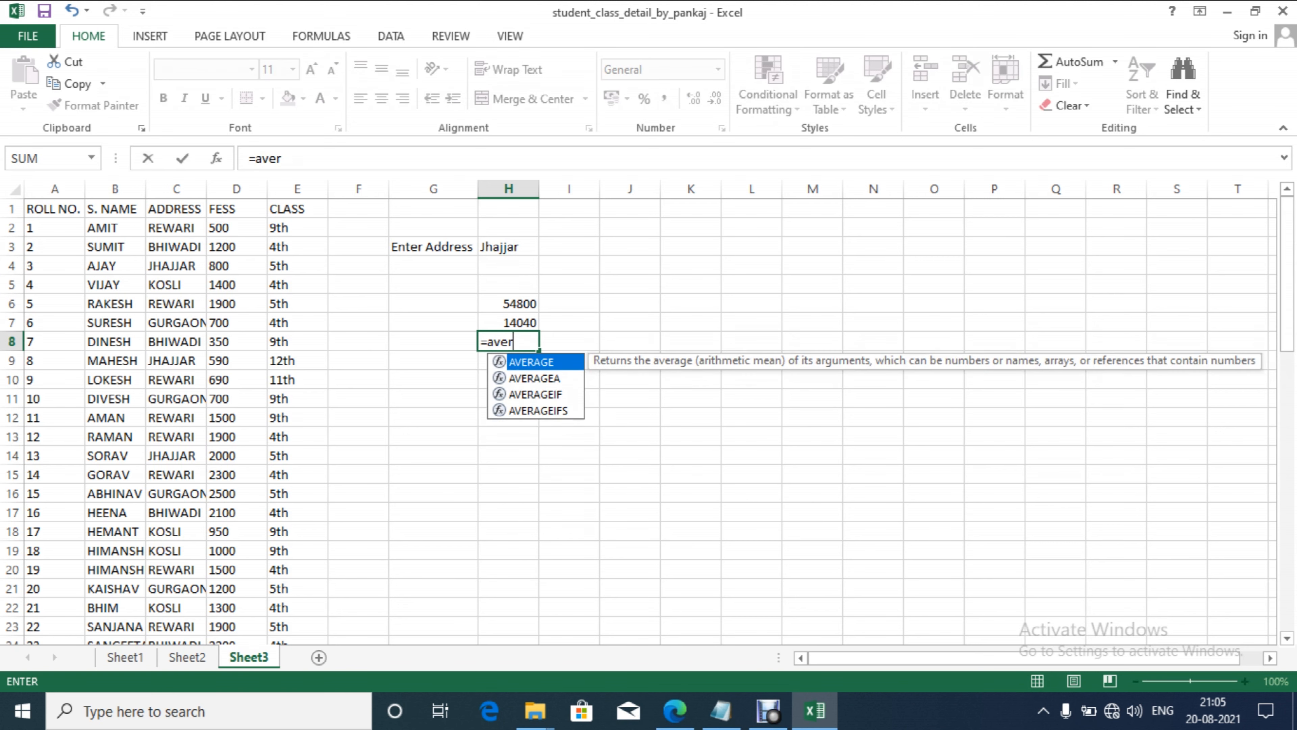
pyautogui.press('Down')
pyautogui.press('Down')
pyautogui.press('Tab')
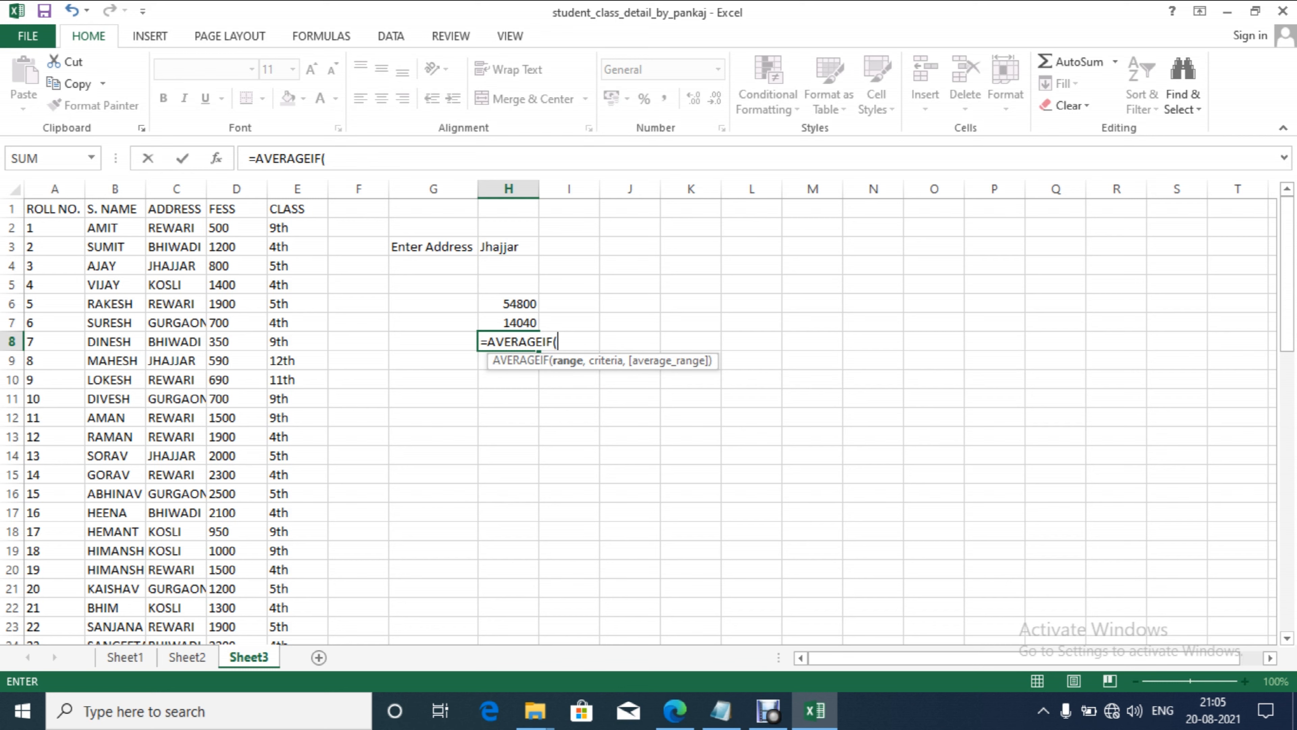
pyautogui.write('c')
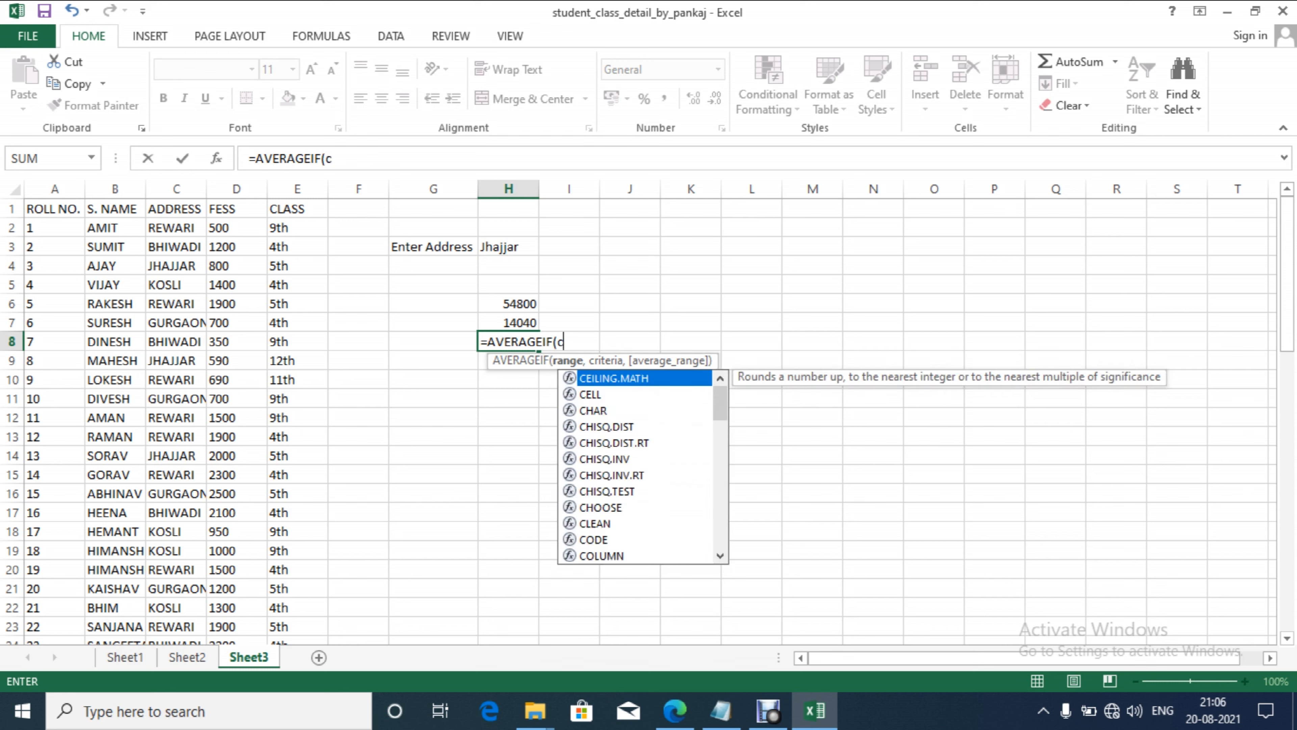
pyautogui.write('2.')
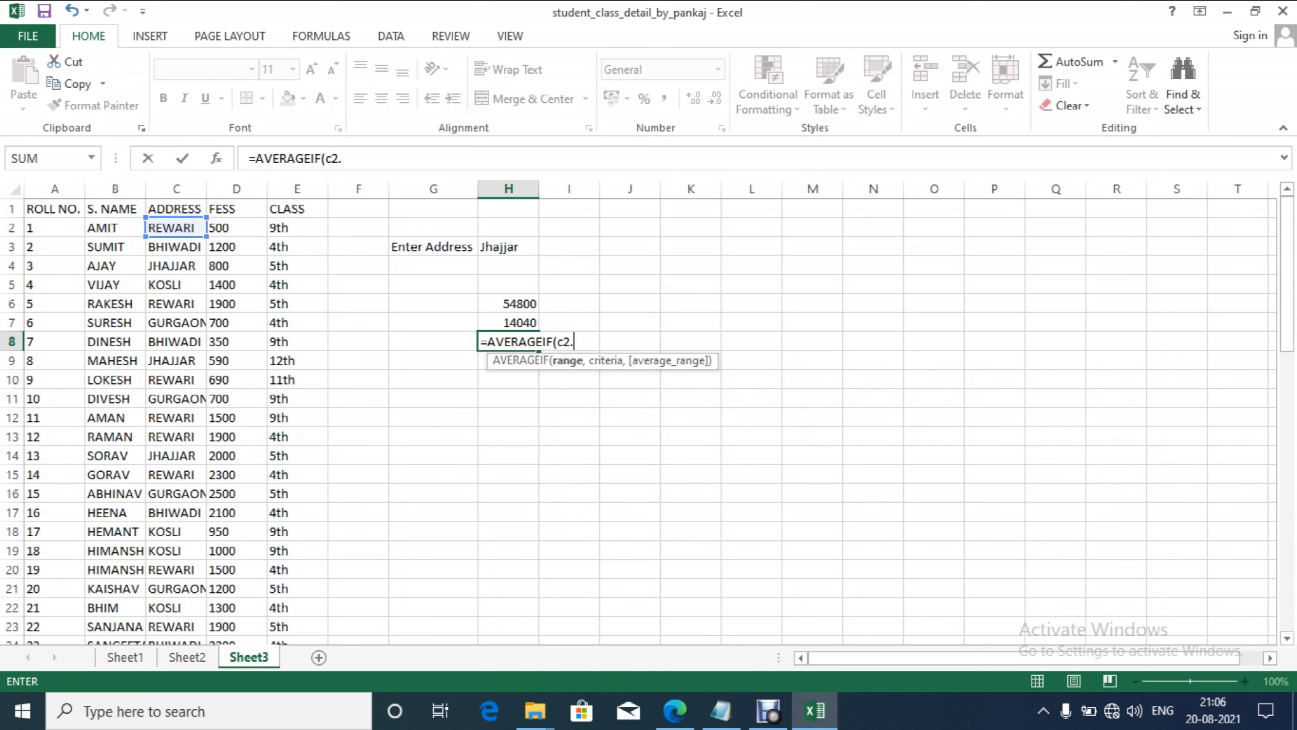
pyautogui.write('.c61,')
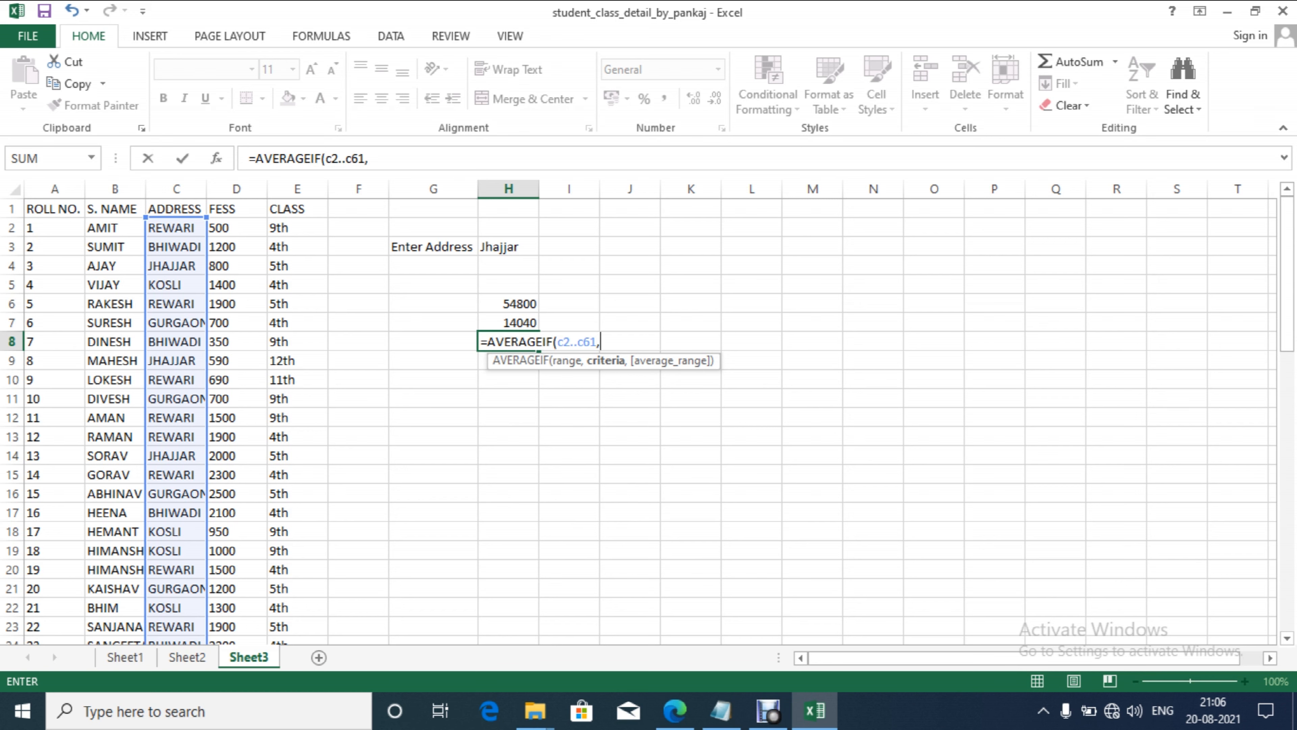
pyautogui.click(503, 249)
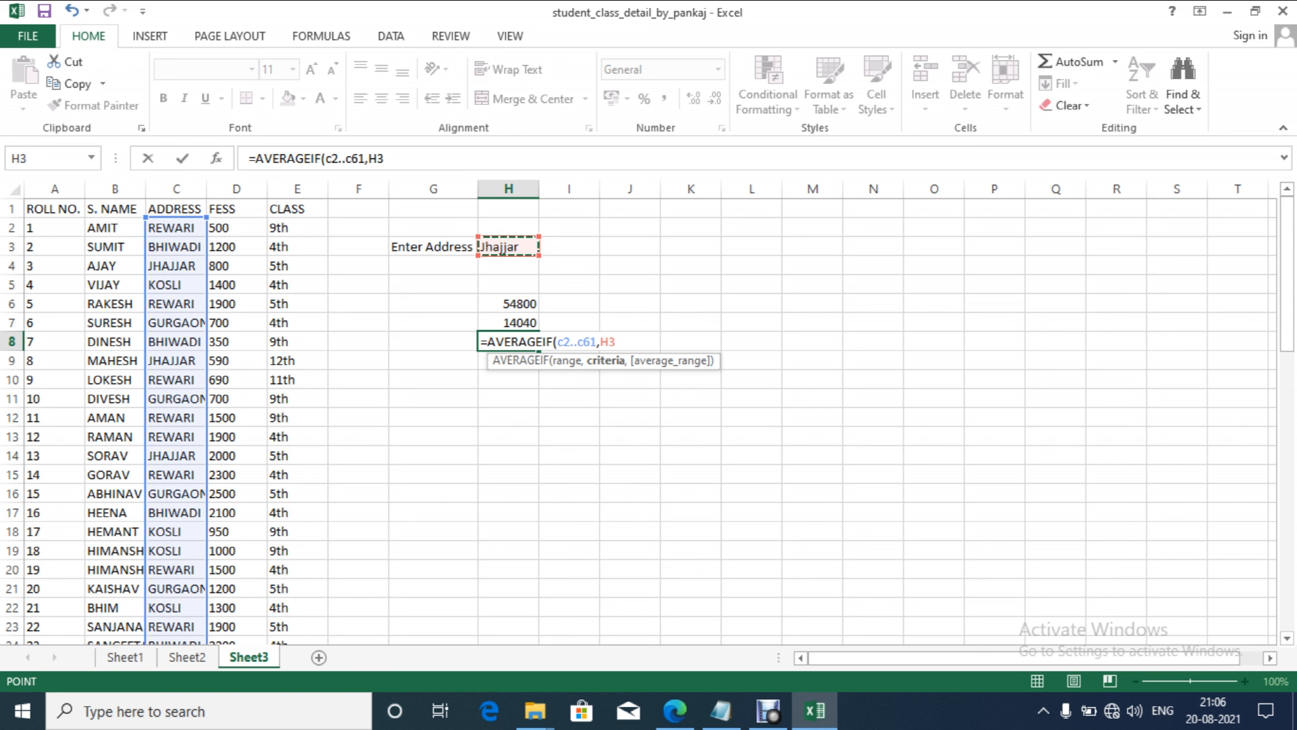
pyautogui.write(',')
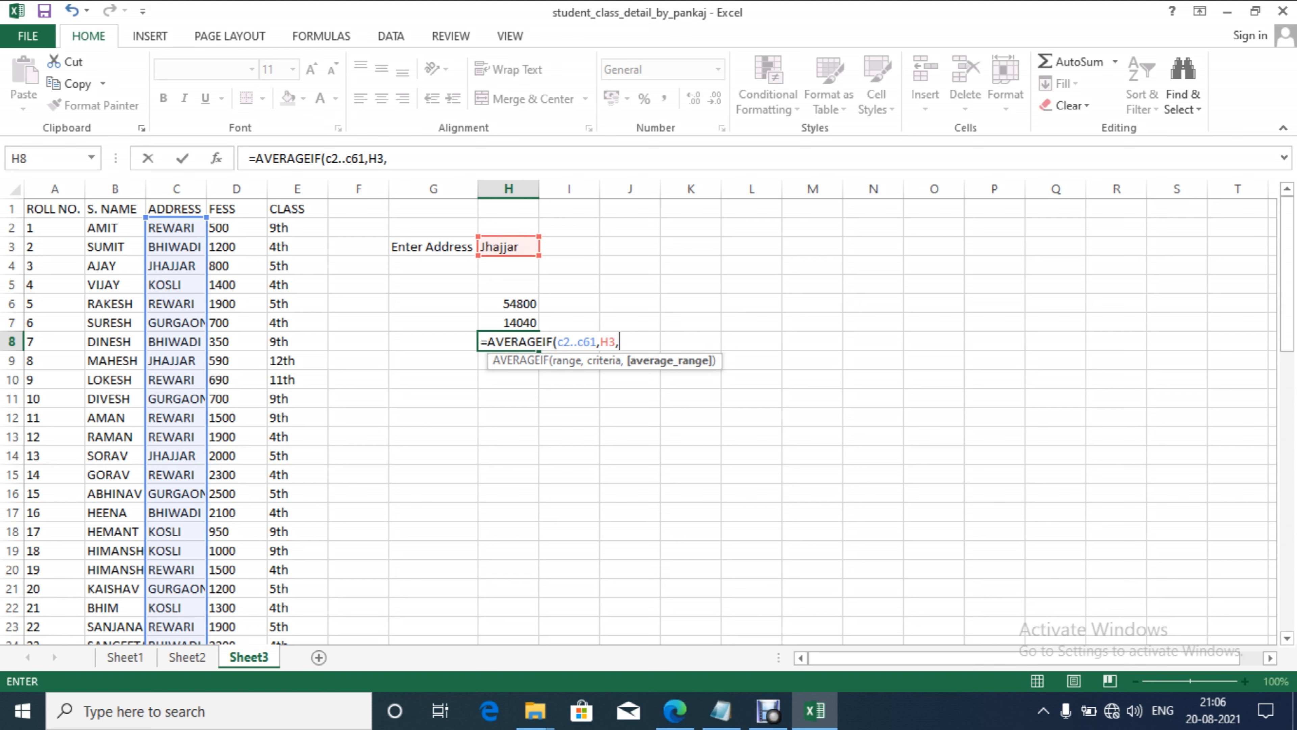
pyautogui.write('D2..D61')
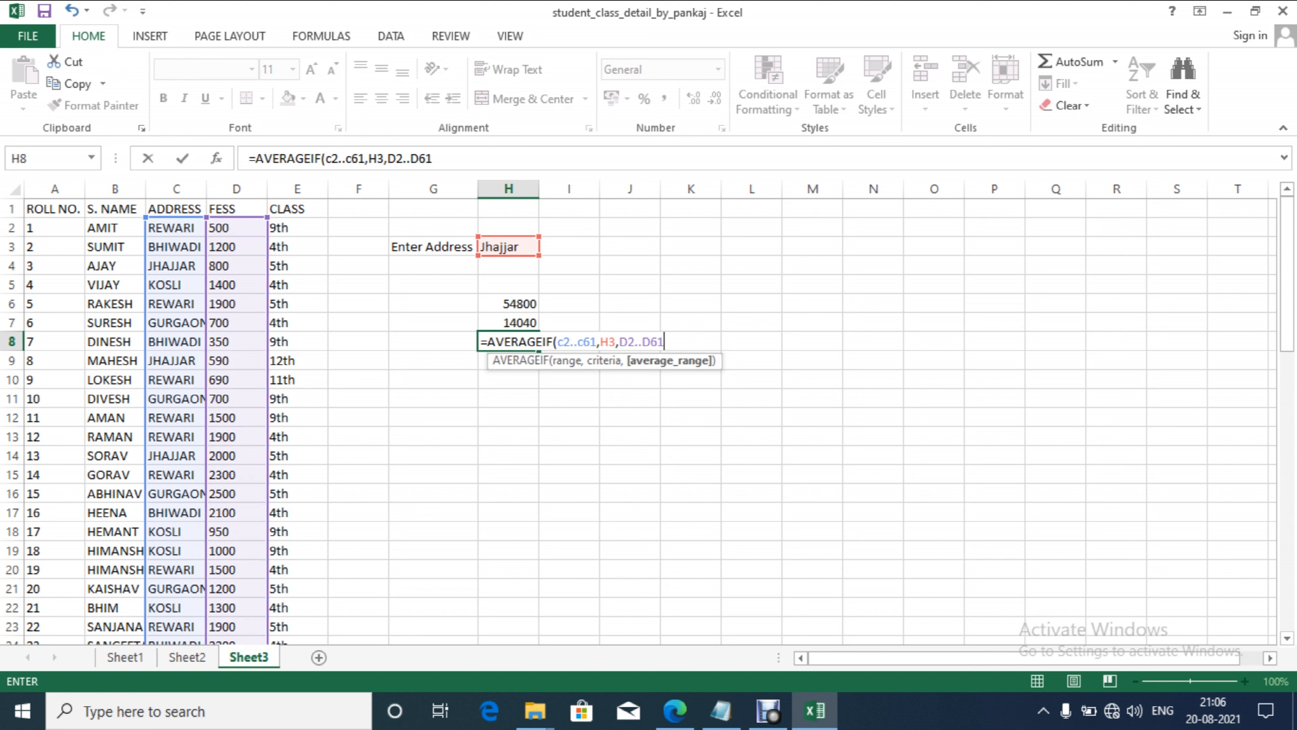
pyautogui.press('Return')
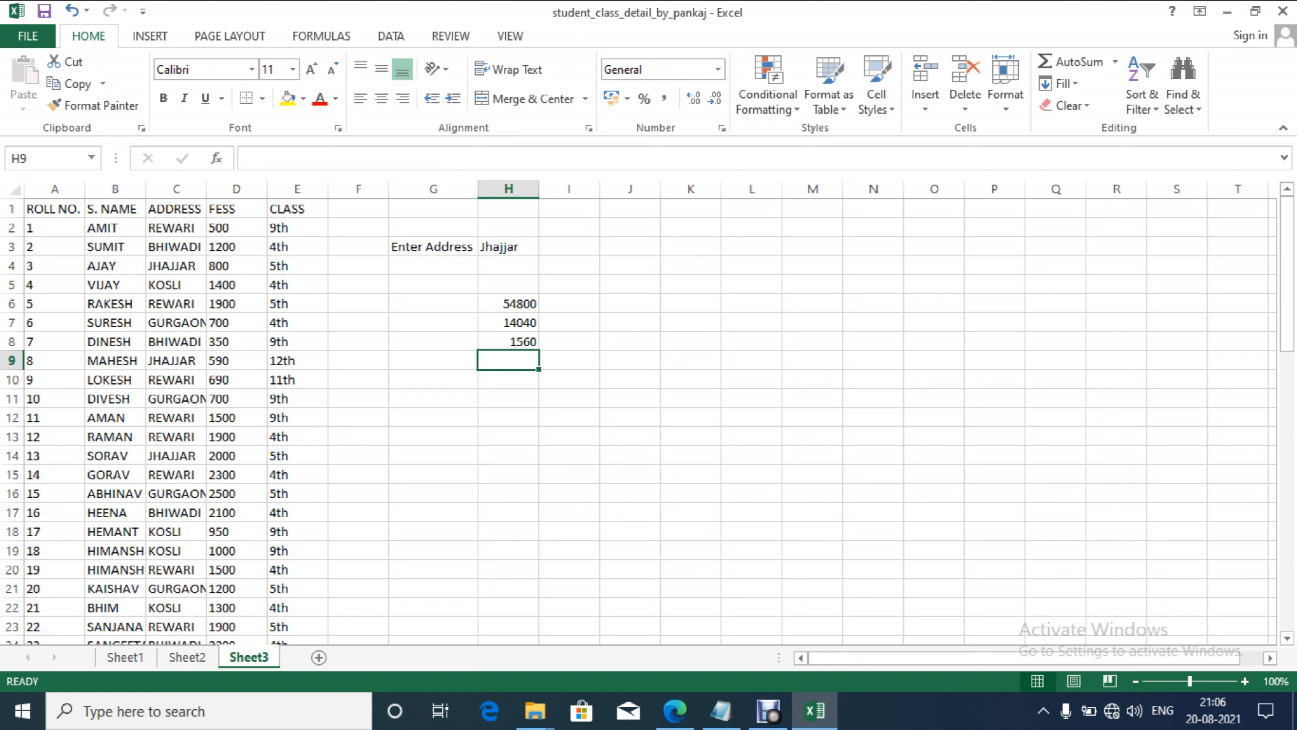
# Step: Start a SUMIFS formula in H9 with the fees in D2..D61 as the sum range
pyautogui.write('=sum')
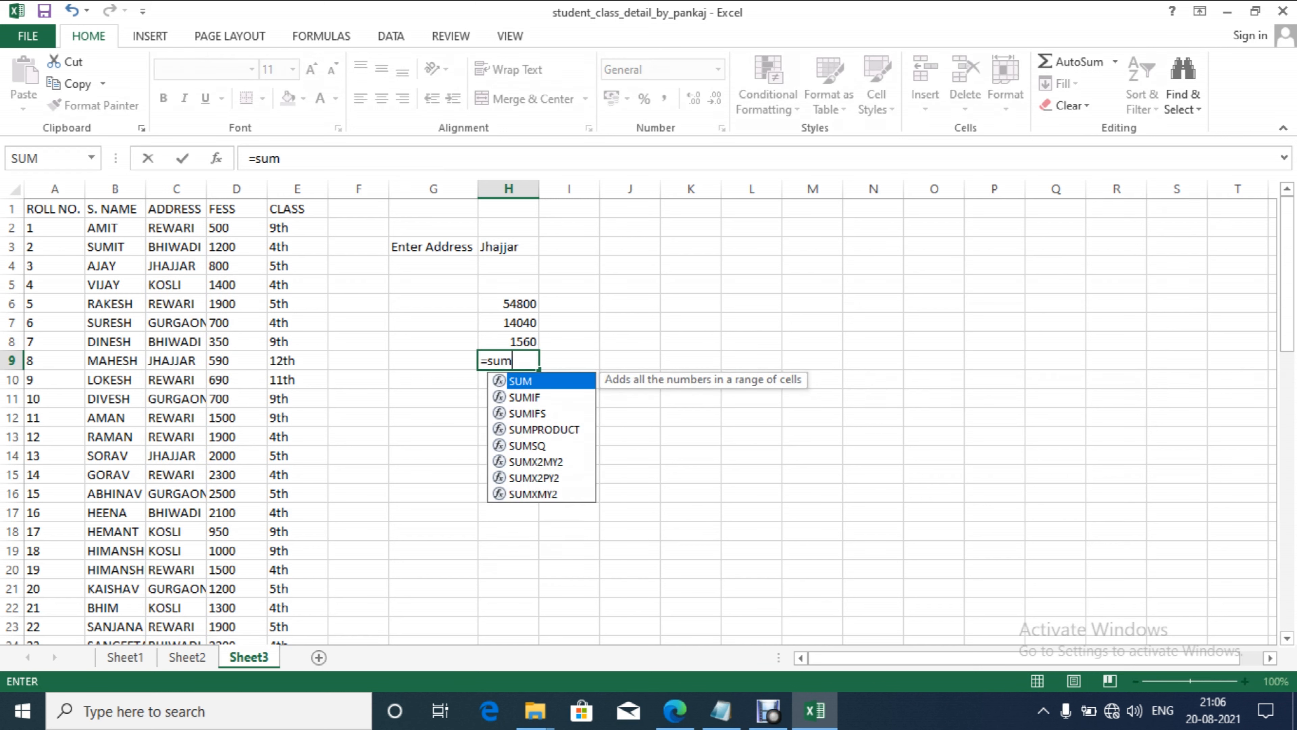
pyautogui.write('ifs')
pyautogui.press('Tab')
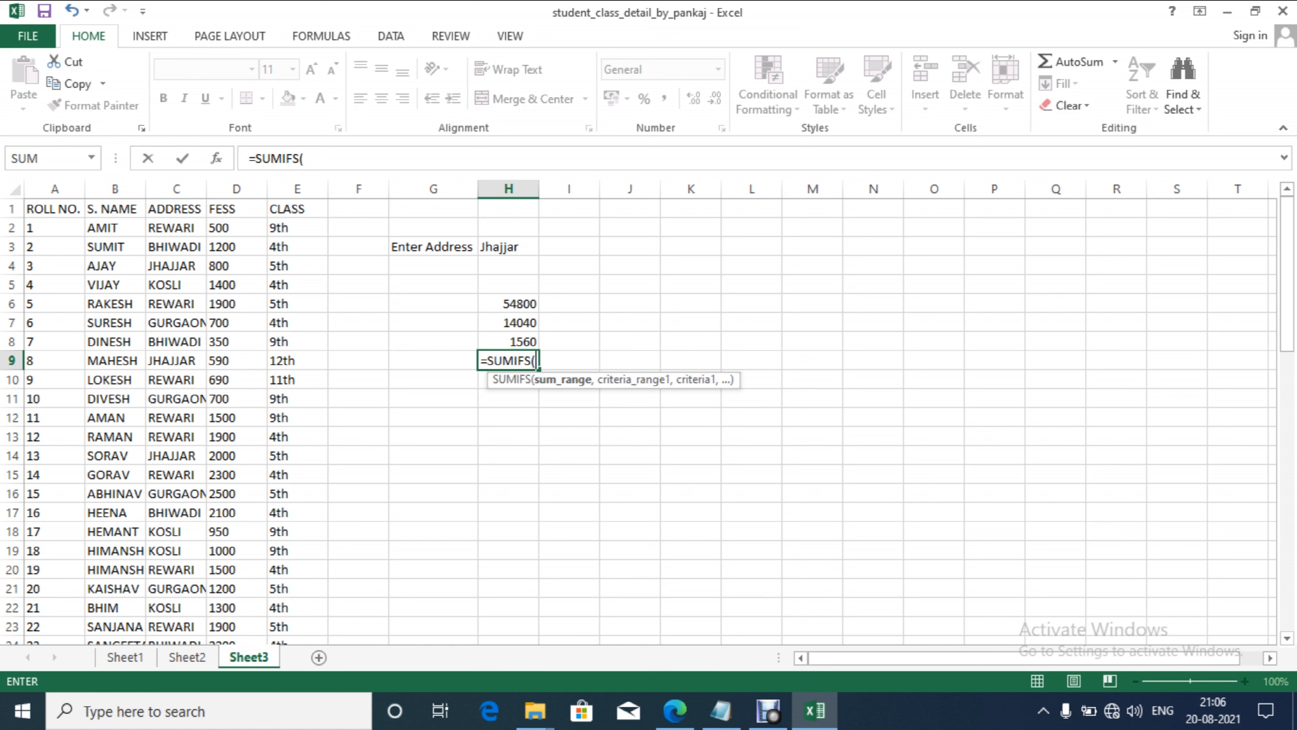
pyautogui.write('d2')
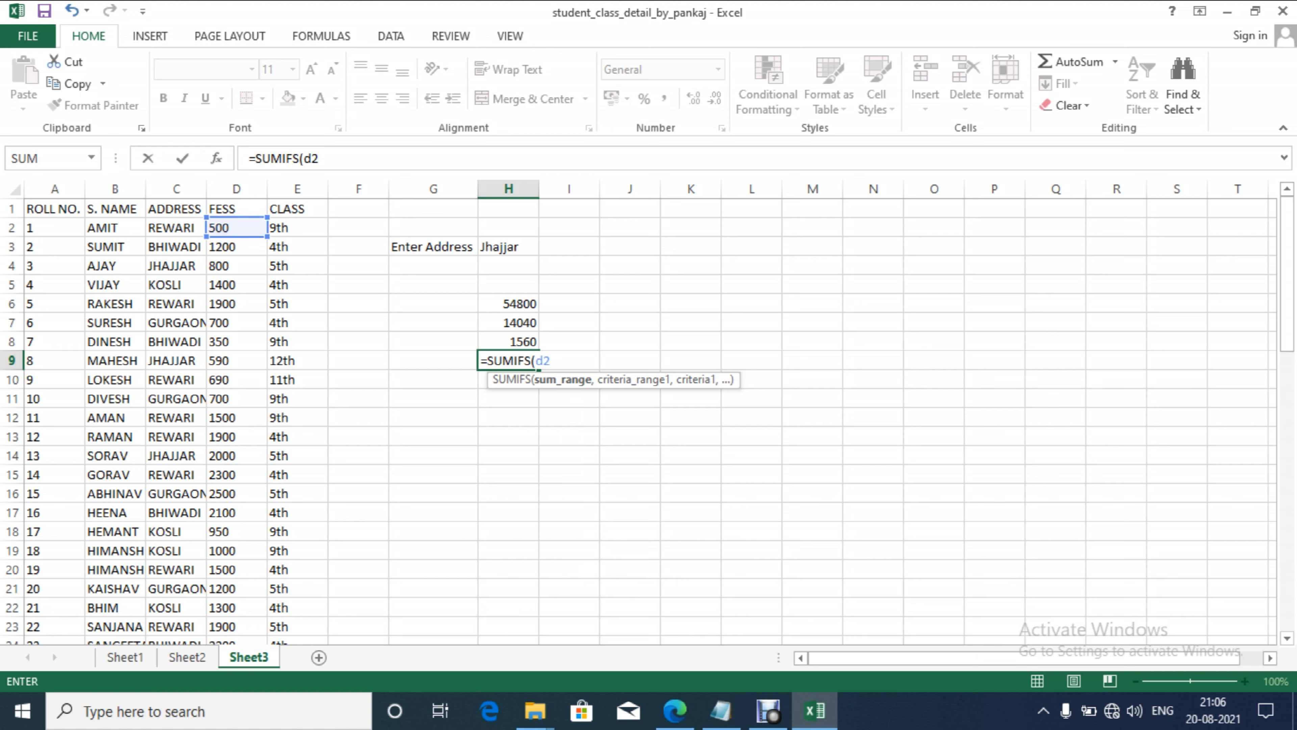
pyautogui.write('..d61')
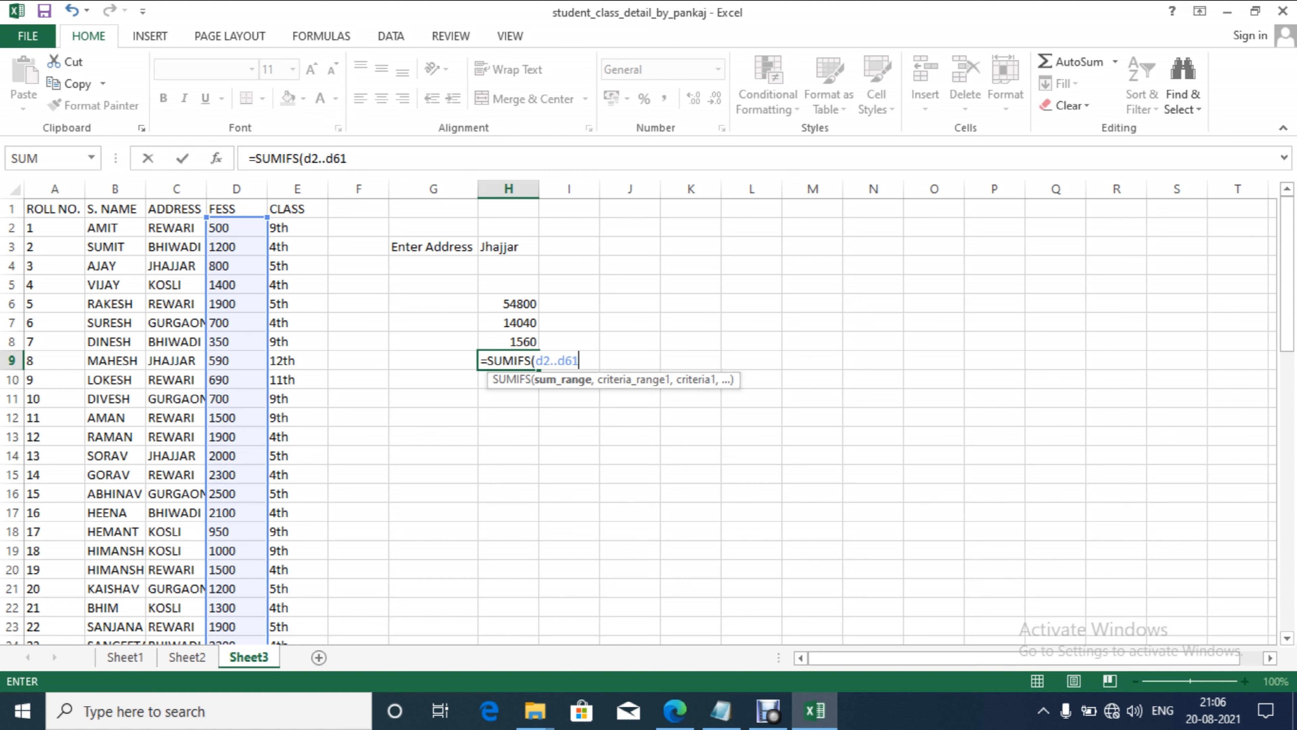
pyautogui.write(',')
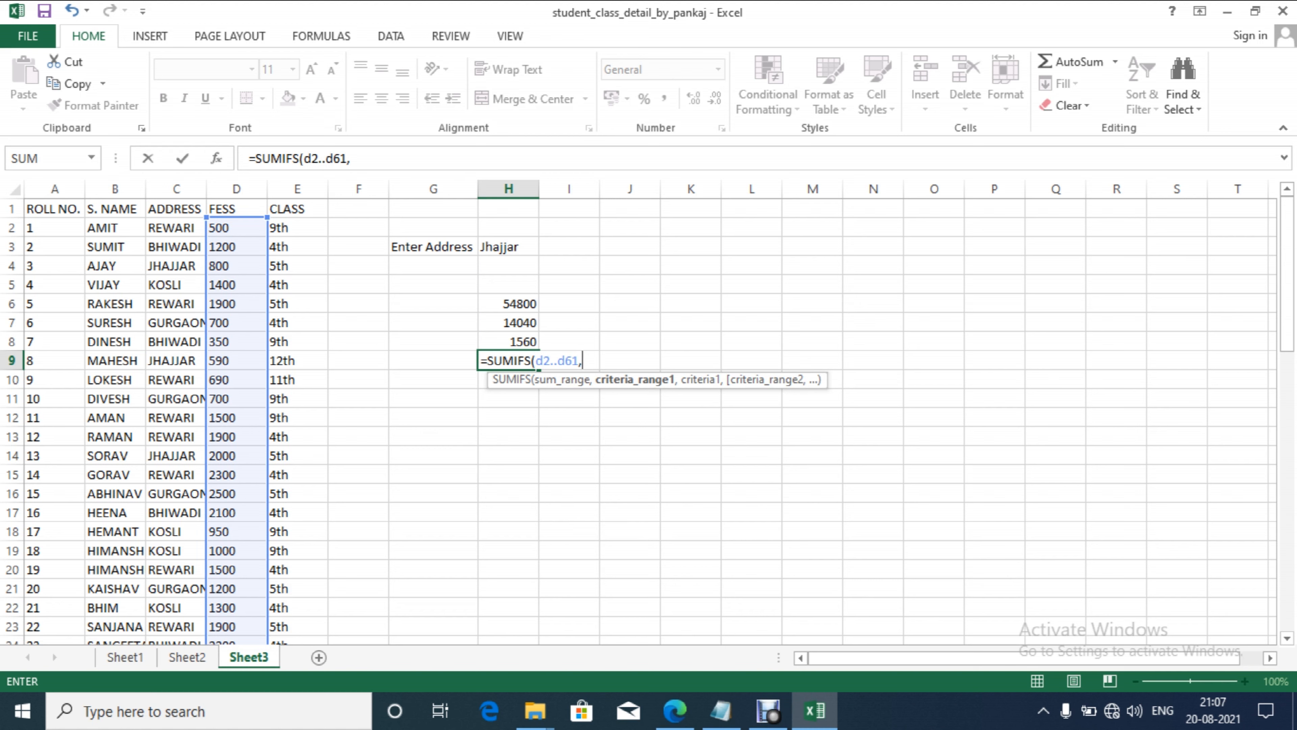
# Step: Add addresses C2:C61 as the first SUMIFS criteria range, with cell H3 as its criterion
pyautogui.click(176, 228)
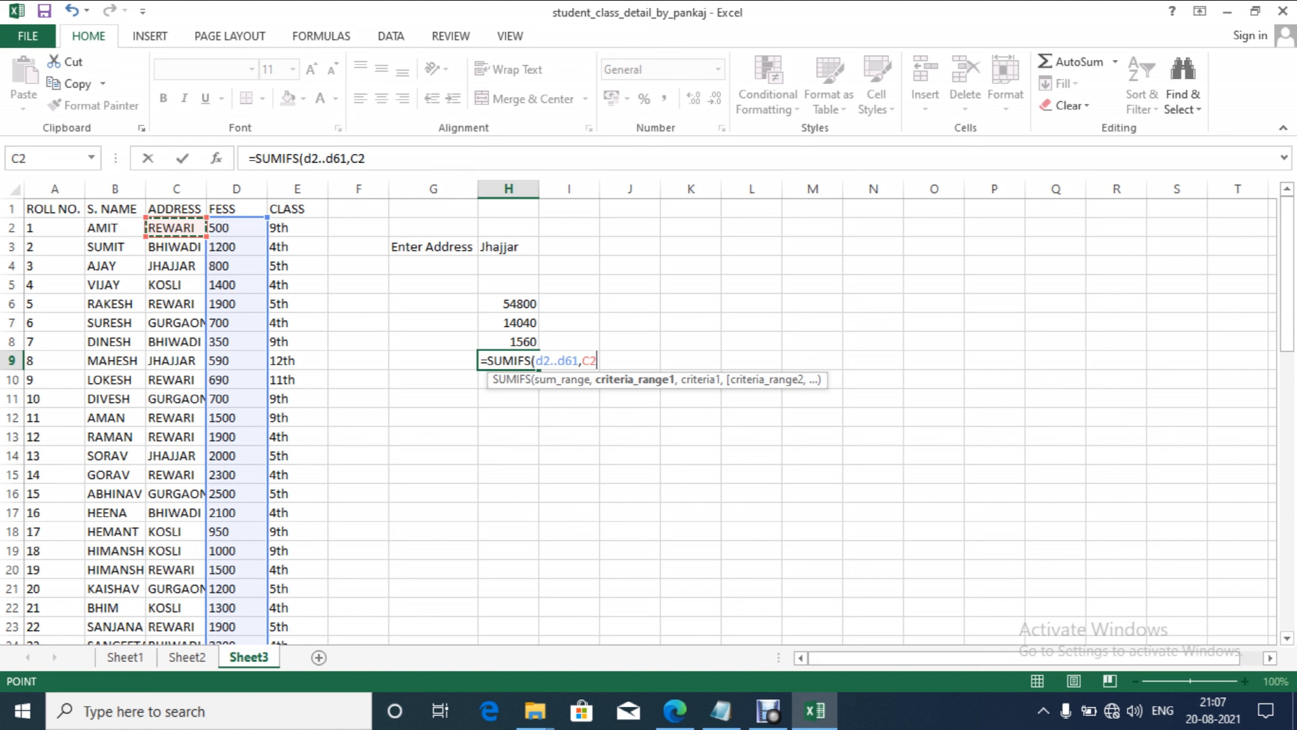
pyautogui.write(':')
pyautogui.press('BackSpace')
pyautogui.write('c61,')
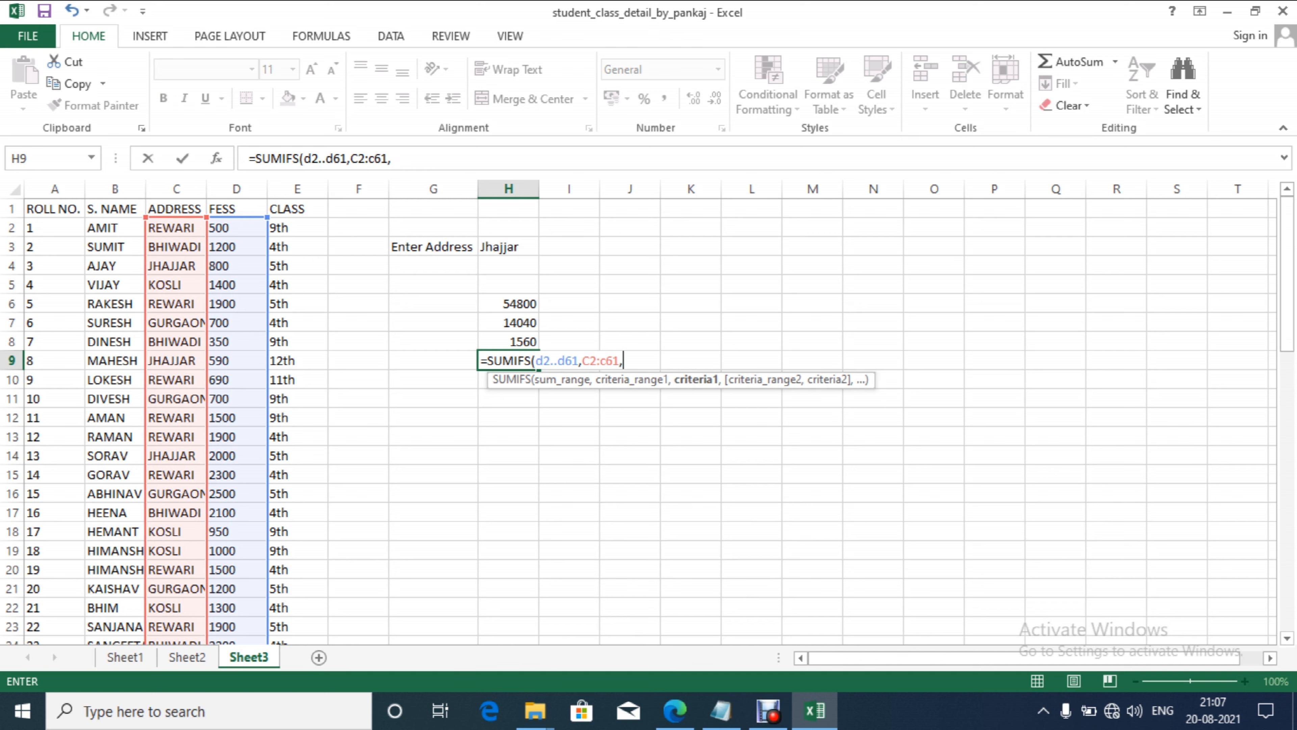
pyautogui.write('"')
pyautogui.click(508, 247)
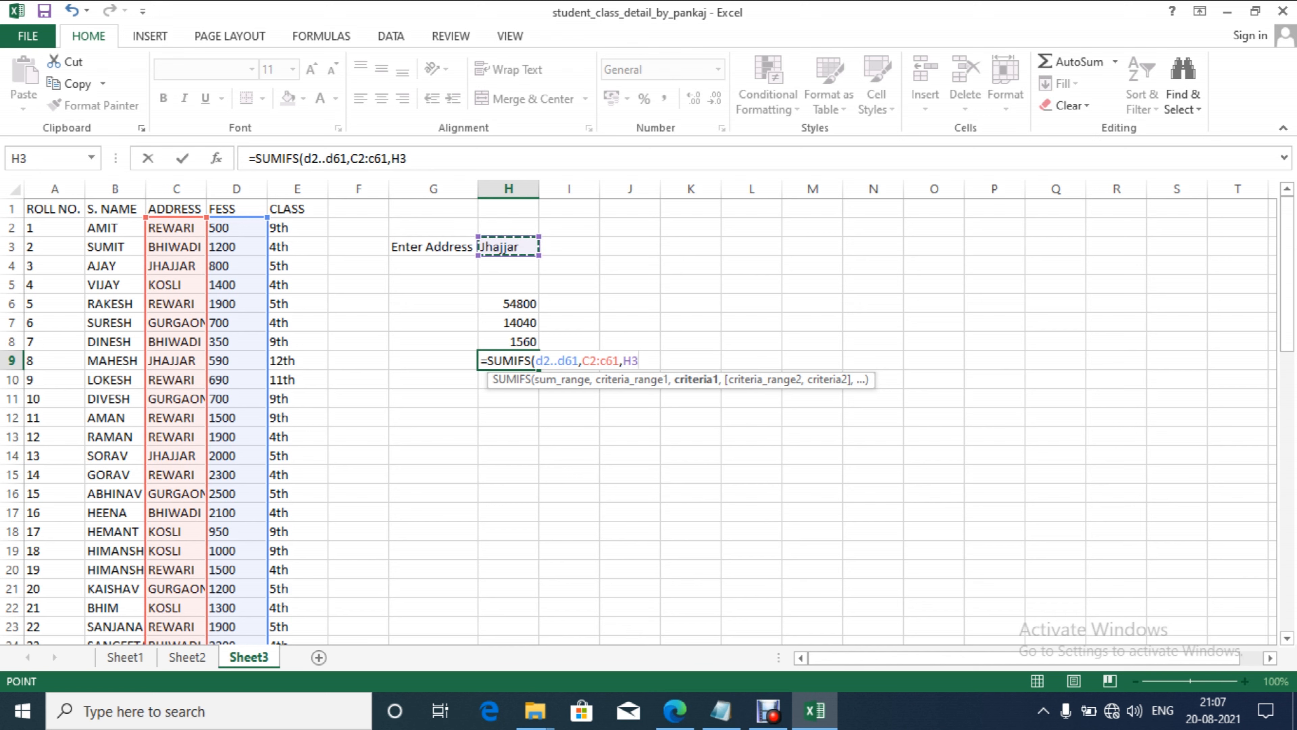
pyautogui.write(',')
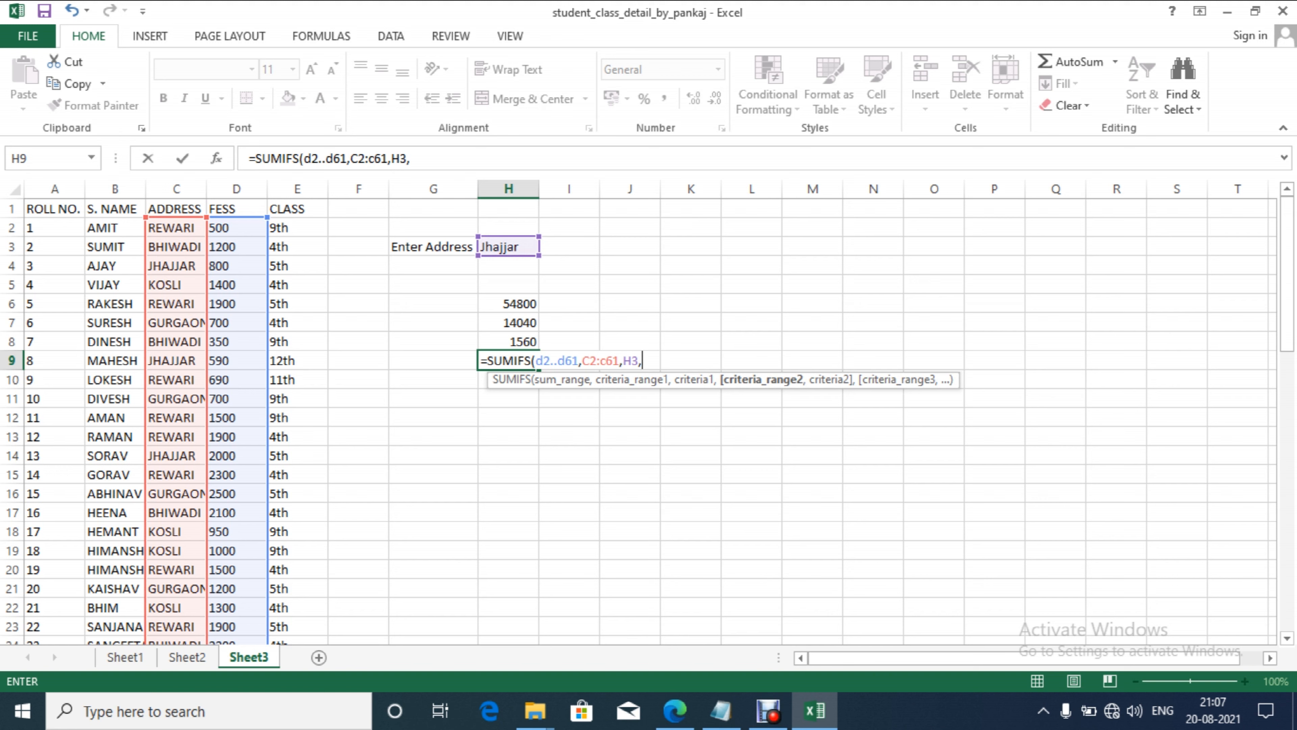
# Step: Add classes E2..E61 as the second criteria range with criterion "5th" and complete the SUMIFS formula
pyautogui.click(298, 228)
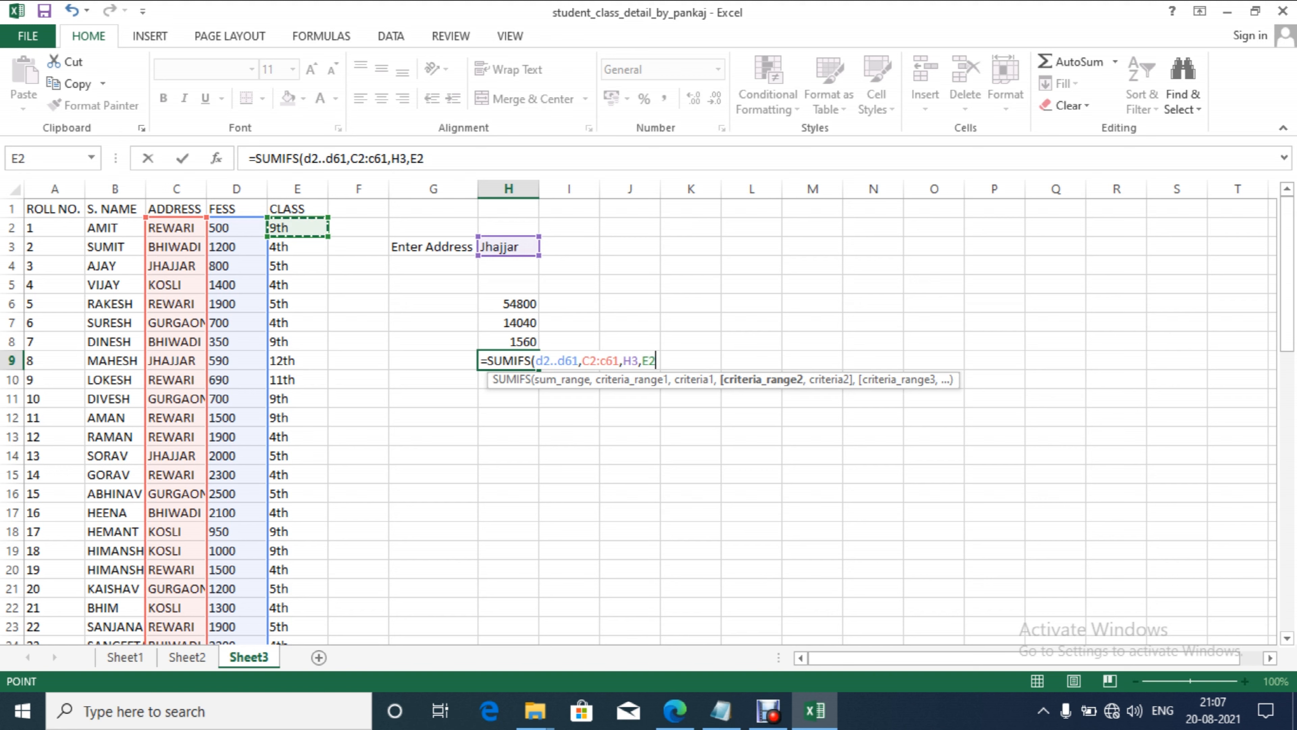
pyautogui.press('BackSpace')
pyautogui.press('BackSpace')
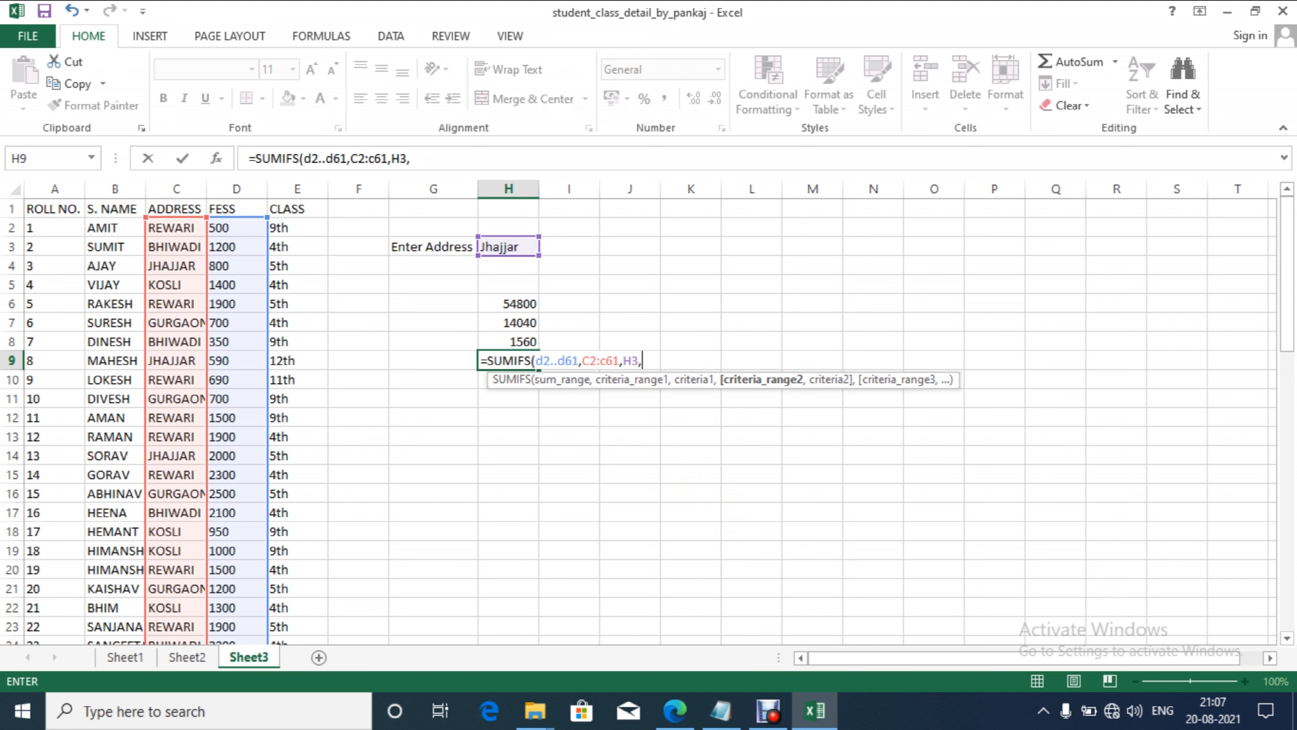
pyautogui.write('e')
pyautogui.write('2..')
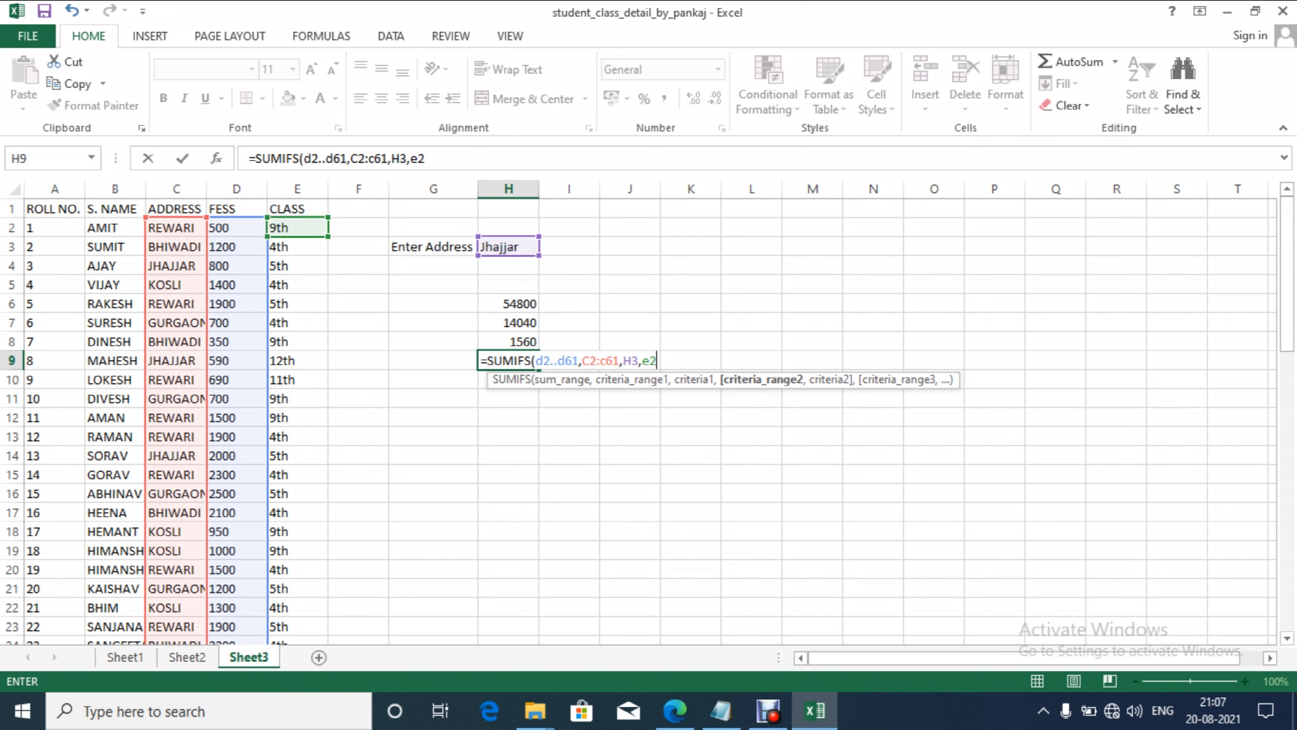
pyautogui.write('e61')
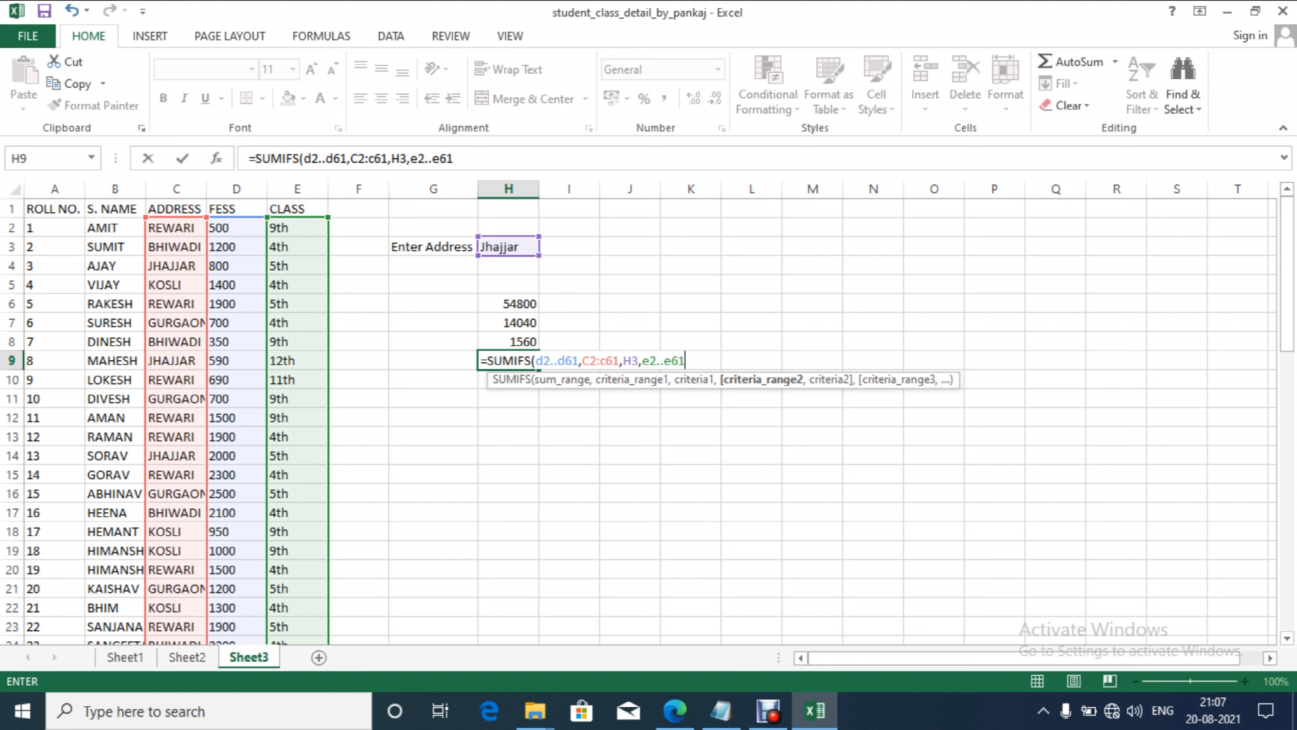
pyautogui.write(',"')
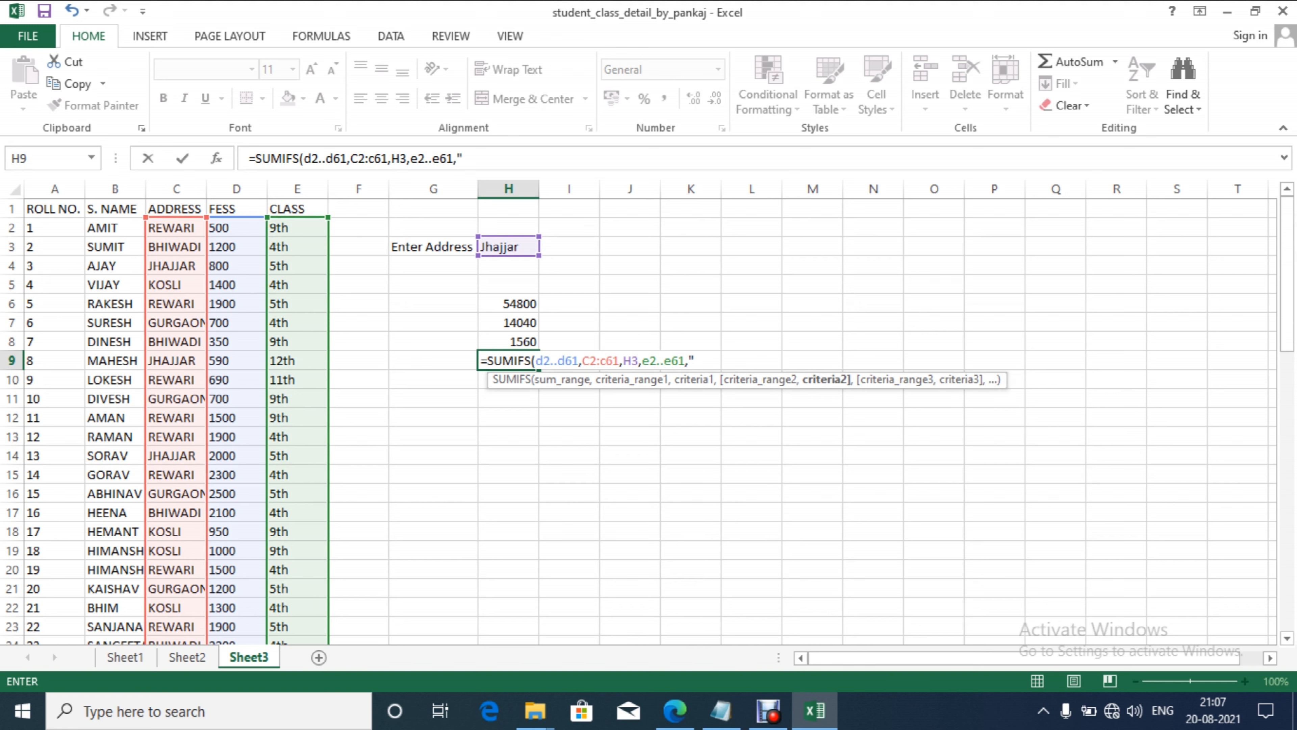
pyautogui.write('2')
pyautogui.press('BackSpace')
pyautogui.write('5th")')
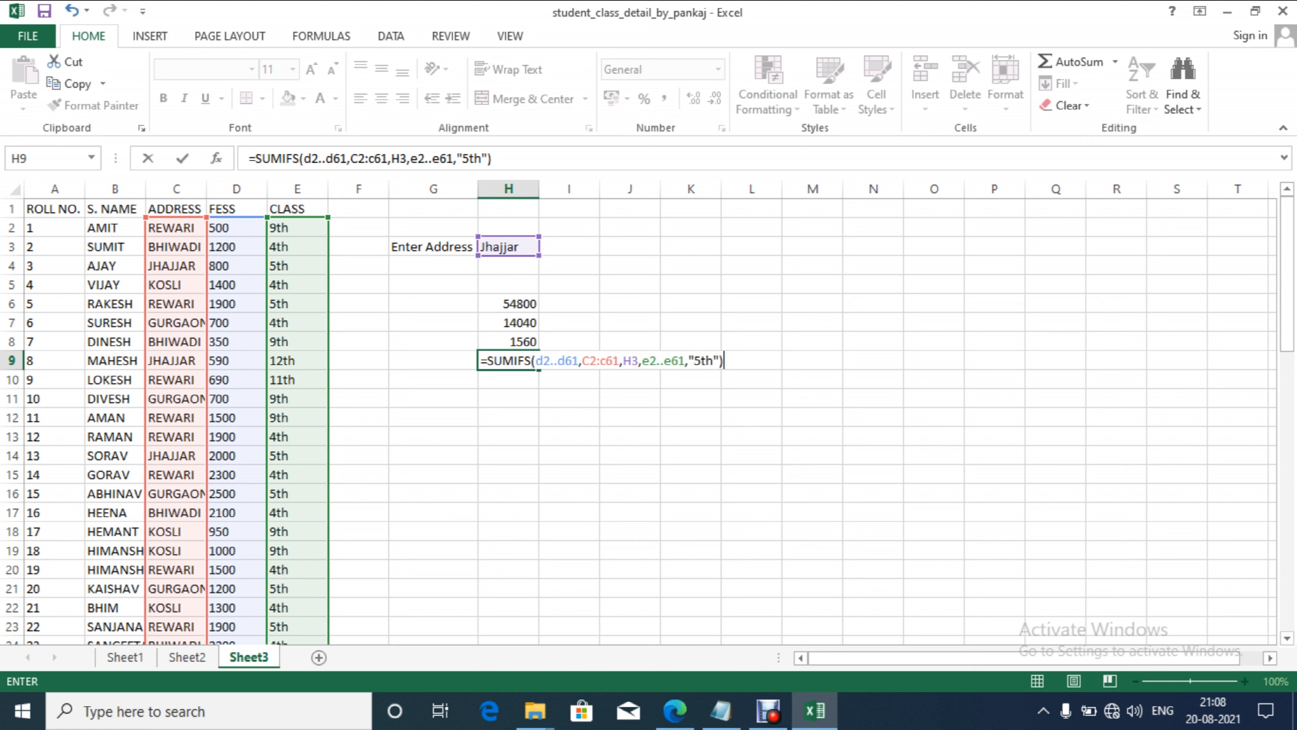
pyautogui.press('Return')
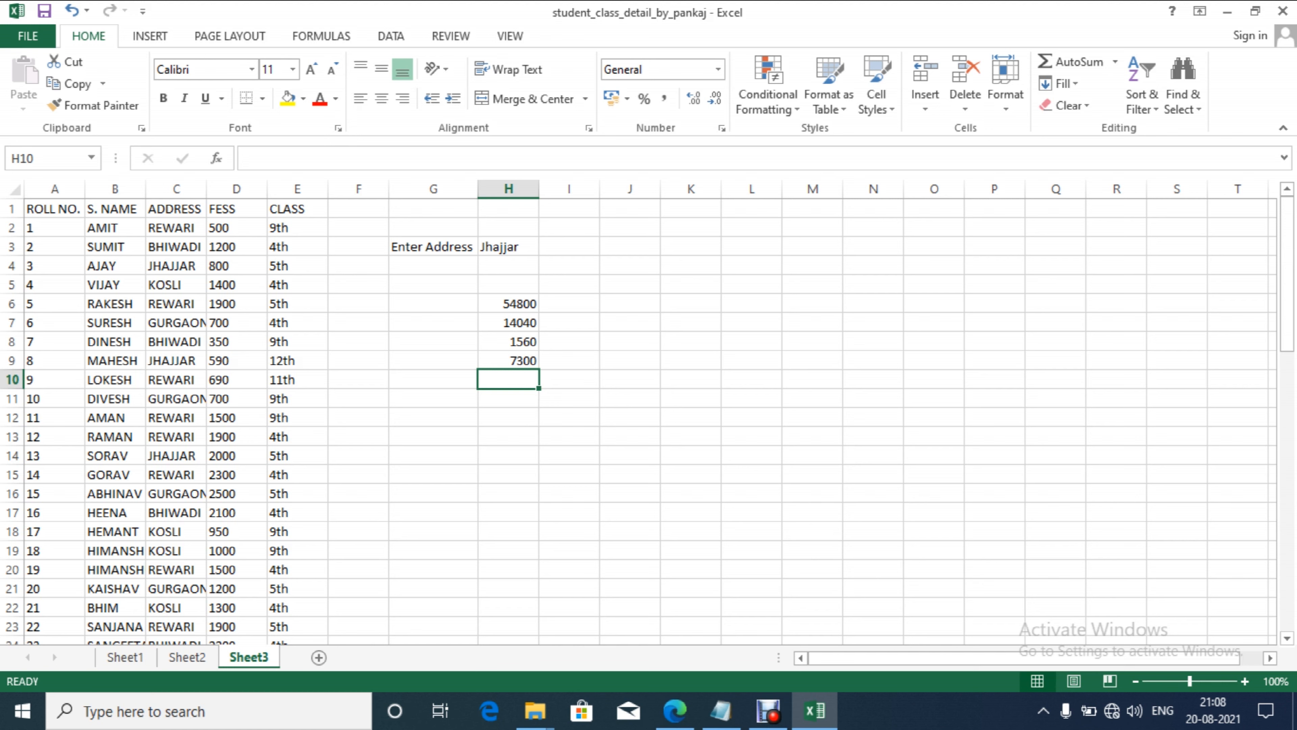
# Step: Start an AVERAGEIFS formula in H10
pyautogui.write('=aver')
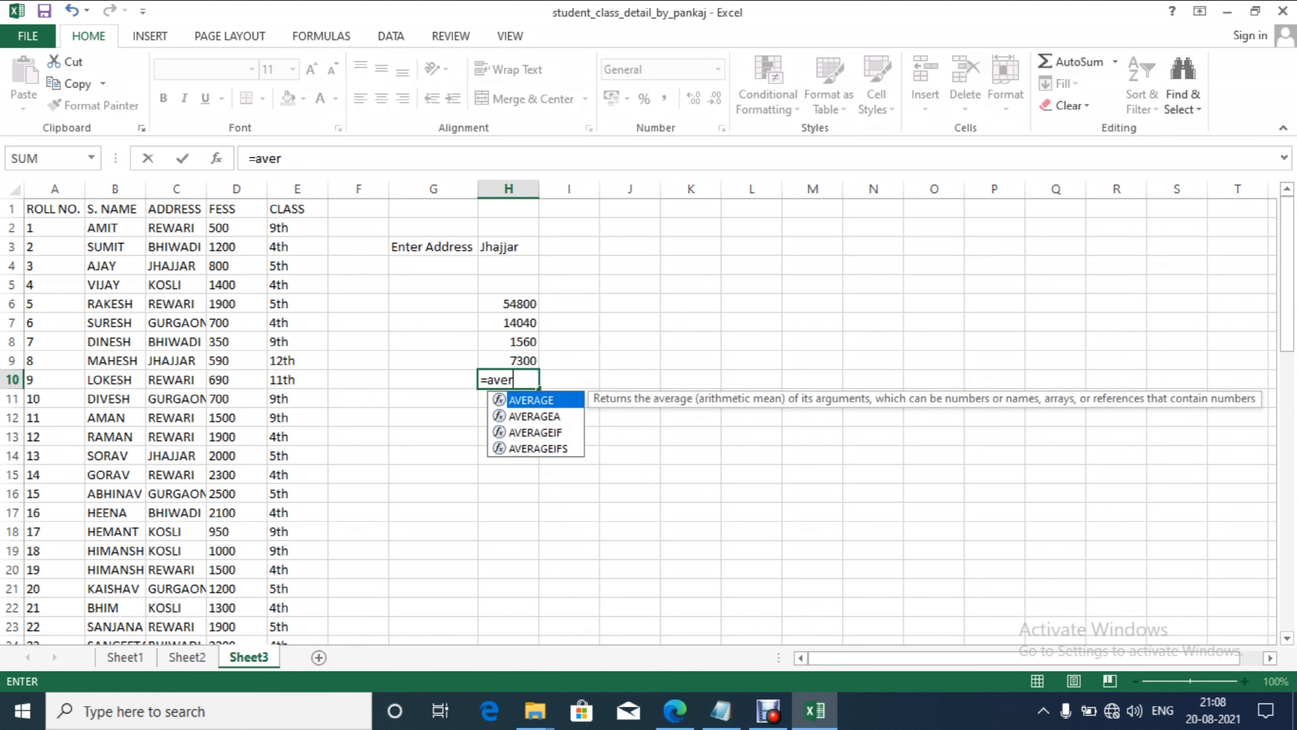
pyautogui.press('Down')
pyautogui.press('Down')
pyautogui.press('Down')
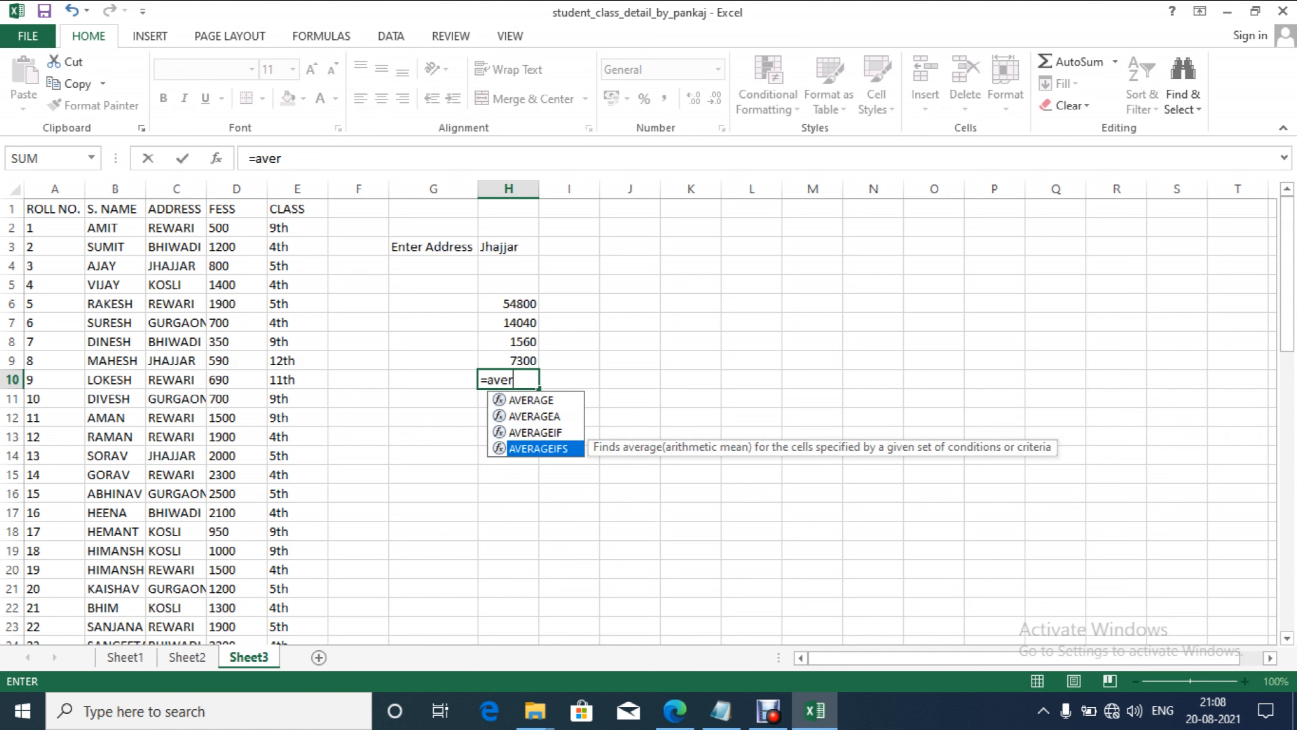
pyautogui.press('Tab')
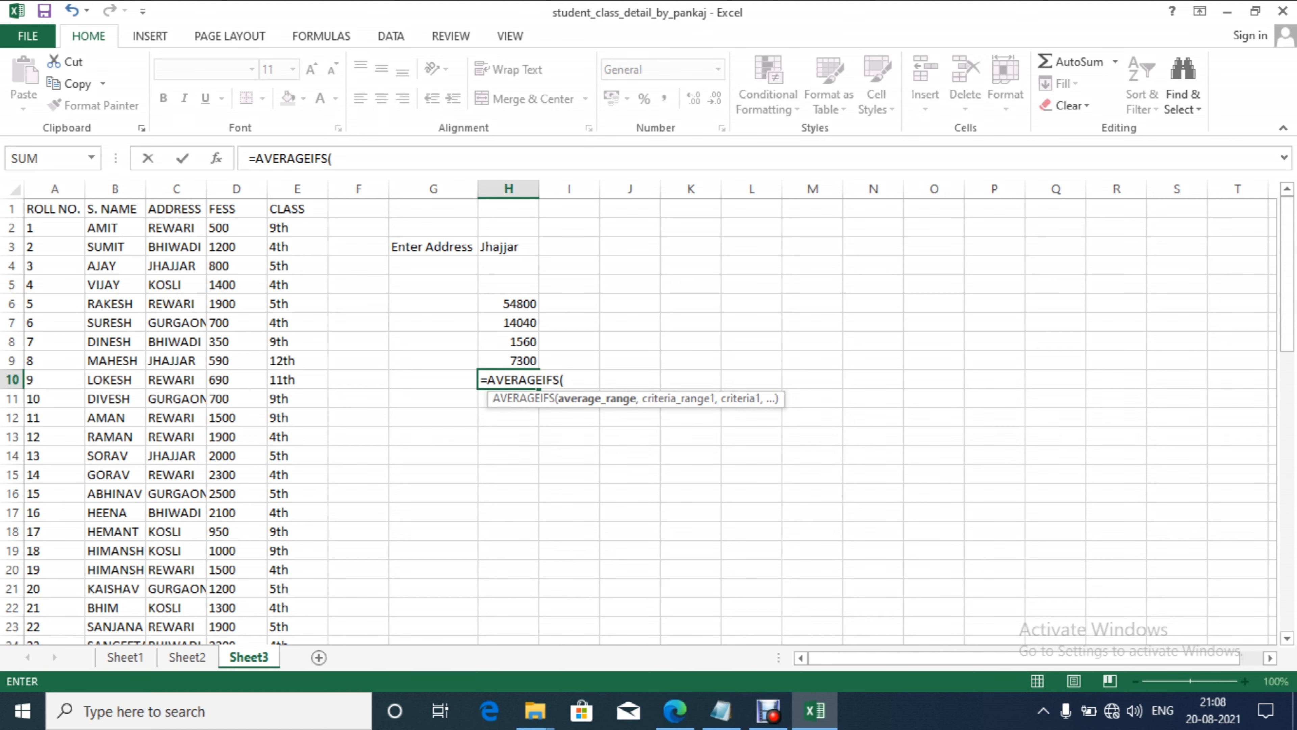
pyautogui.click(176, 228)
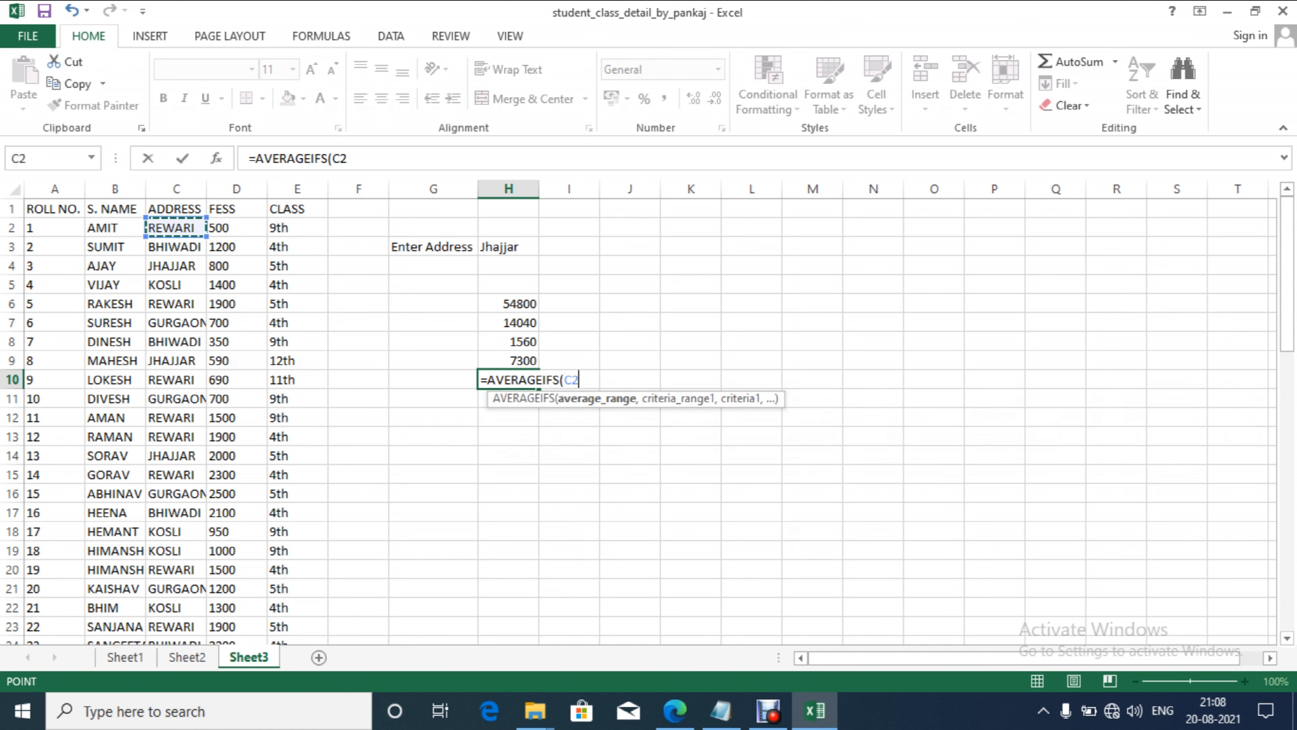
pyautogui.press('BackSpace')
pyautogui.press('BackSpace')
pyautogui.write('c2..c61')
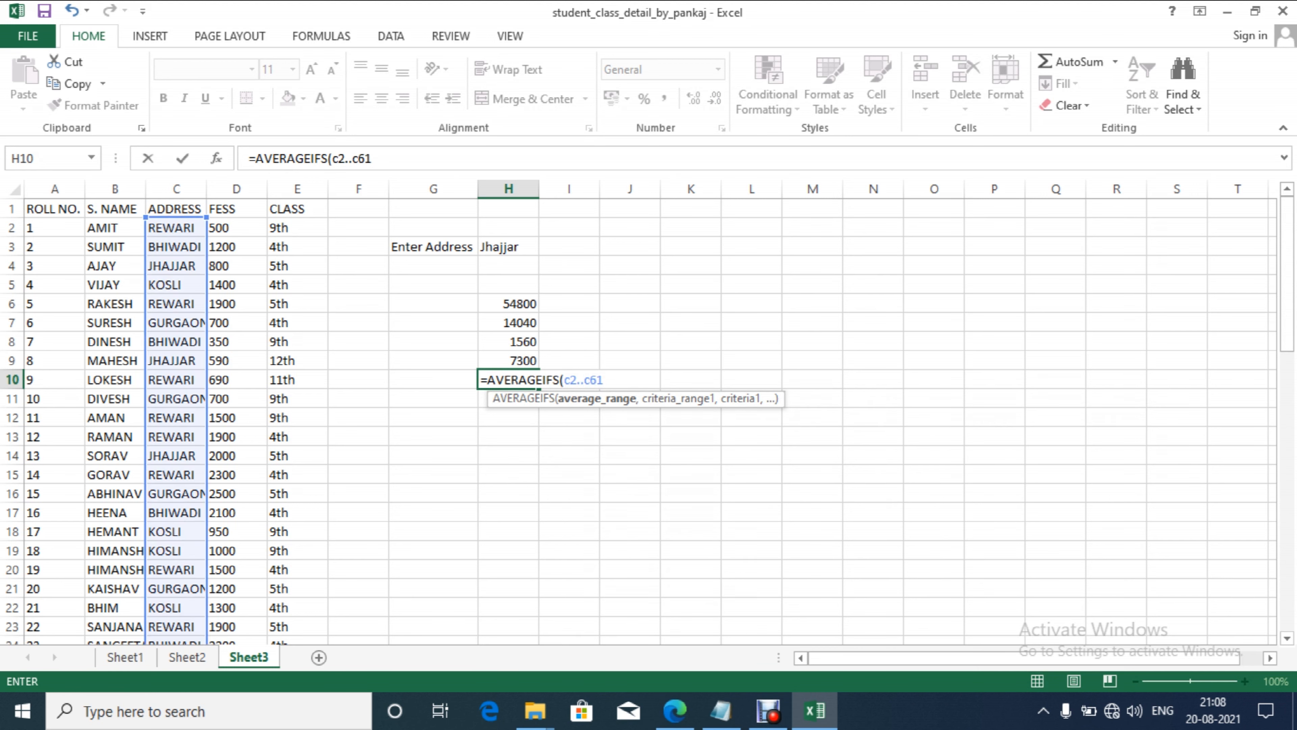
pyautogui.write(',"')
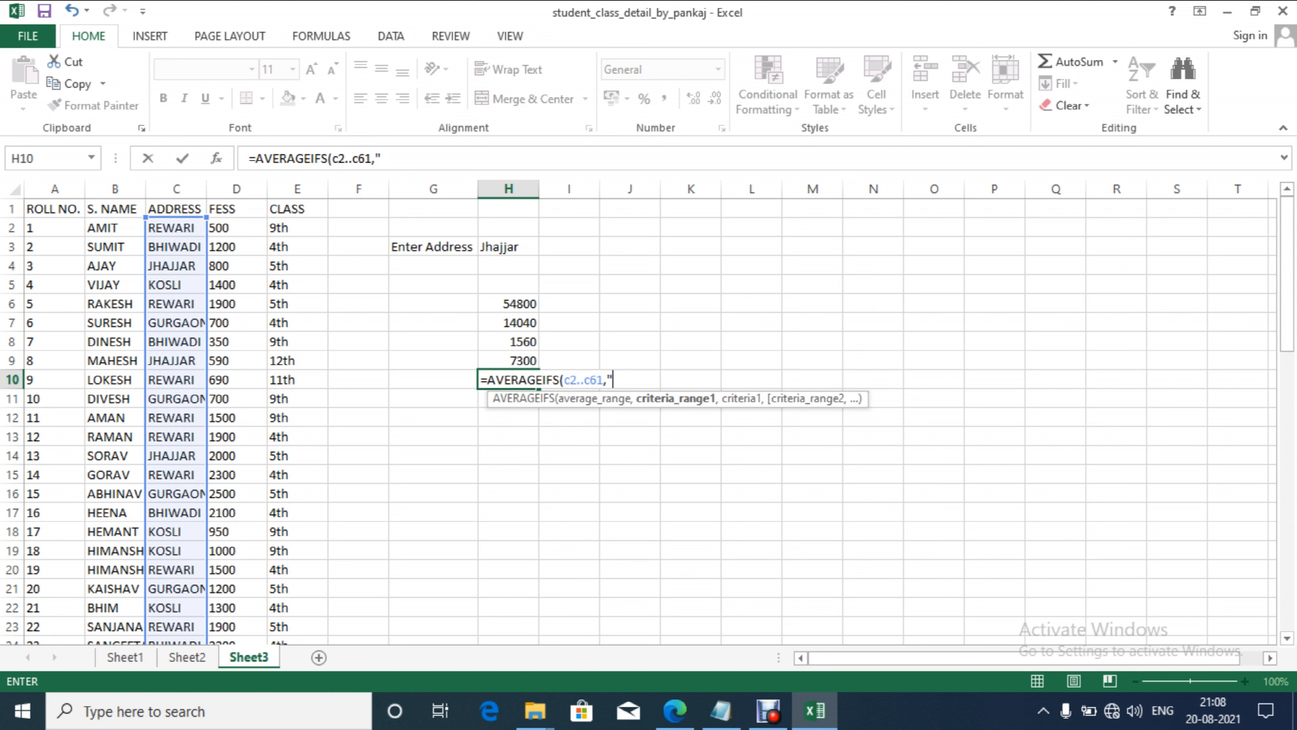
pyautogui.write('Rewari",')
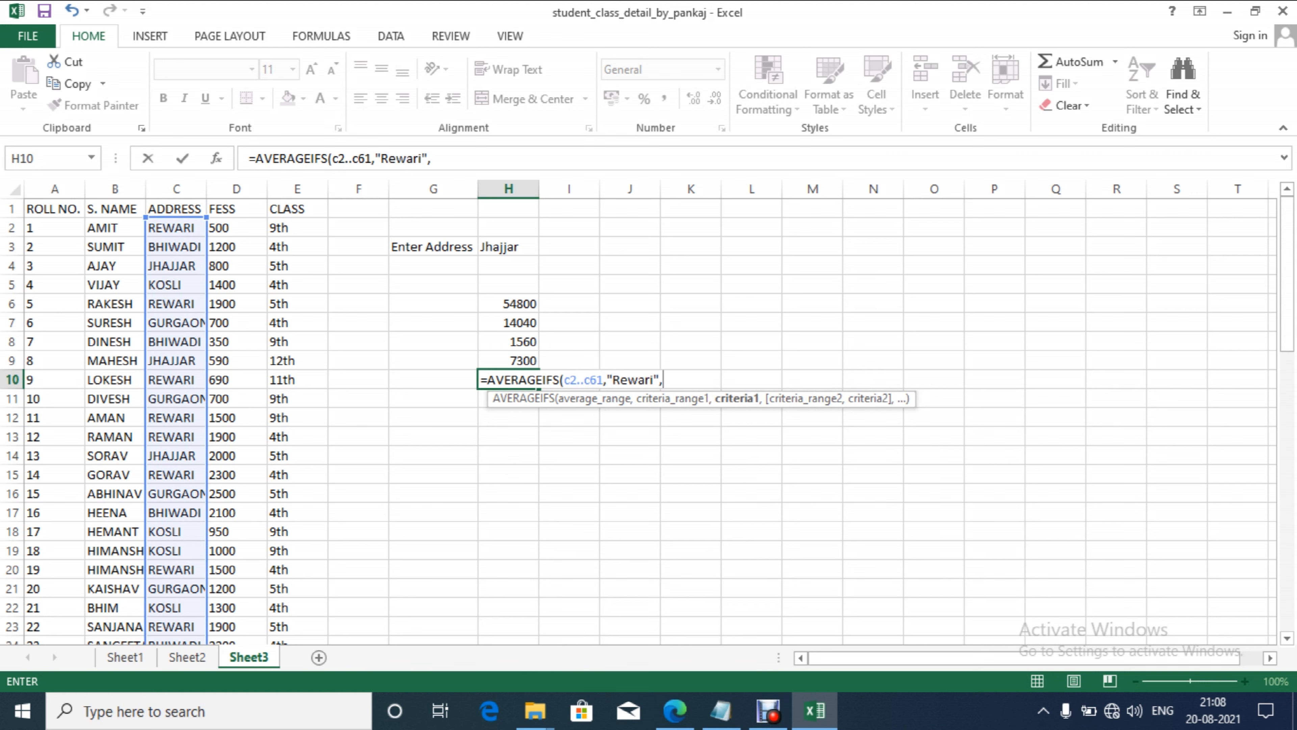
pyautogui.press('BackSpace')
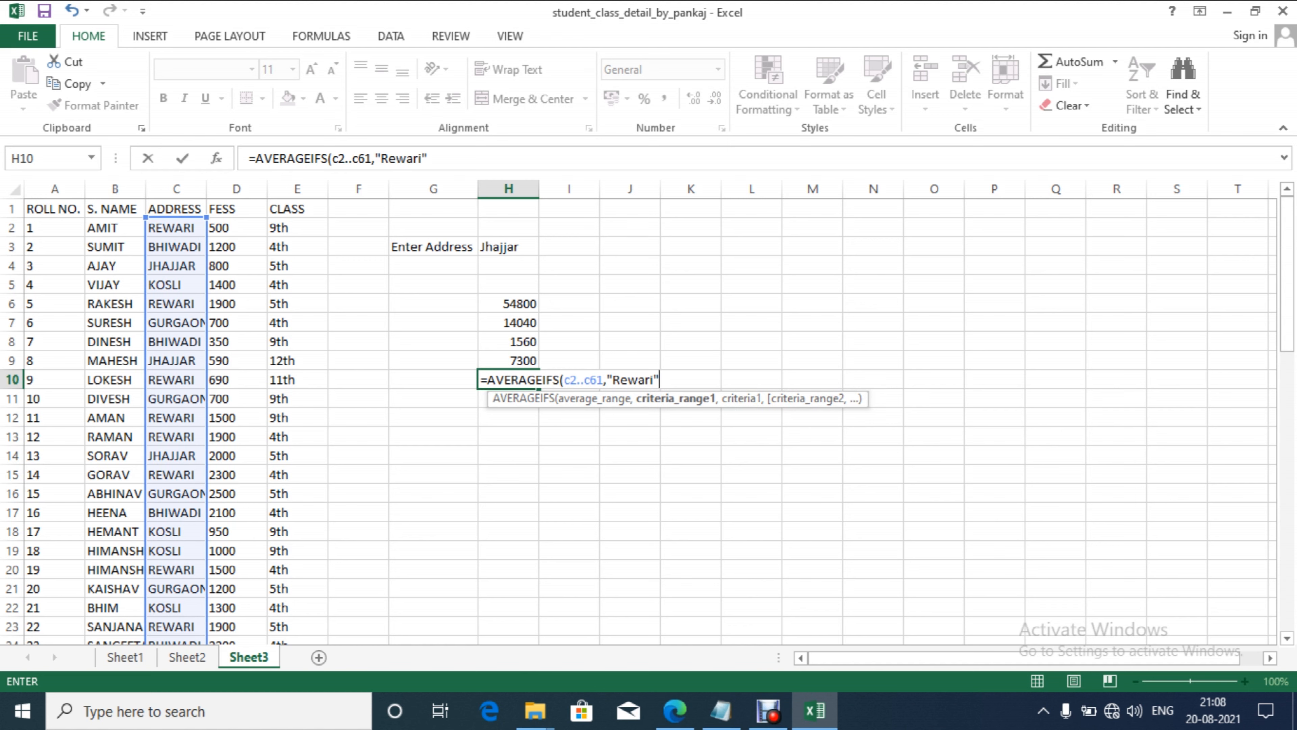
pyautogui.press('BackSpace')
pyautogui.press('BackSpace')
pyautogui.press('BackSpace')
pyautogui.press('BackSpace')
pyautogui.press('BackSpace')
pyautogui.press('BackSpace')
pyautogui.press('BackSpace')
pyautogui.press('BackSpace')
pyautogui.press('BackSpace')
pyautogui.press('BackSpace')
pyautogui.press('BackSpace')
pyautogui.press('BackSpace')
pyautogui.press('BackSpace')
pyautogui.press('BackSpace')
pyautogui.press('BackSpace')
pyautogui.press('BackSpace')
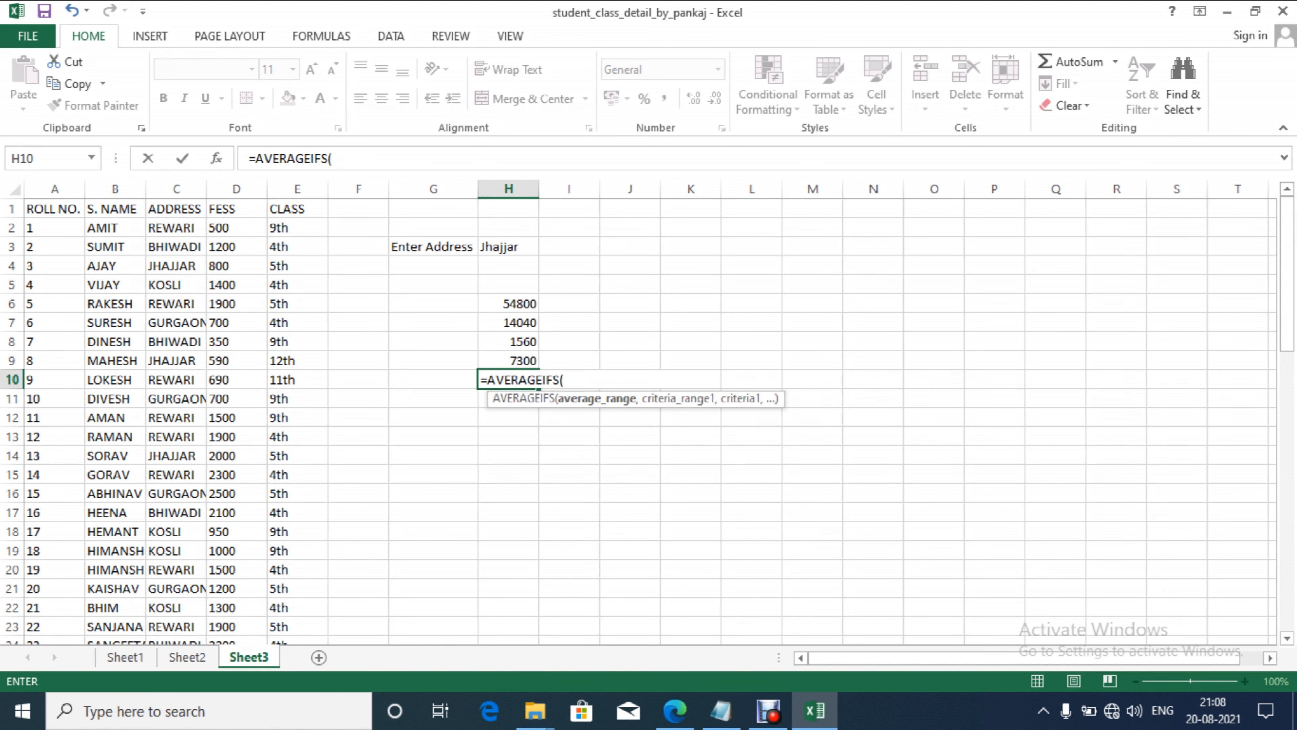
# Step: Give the AVERAGEIFS formula the fees D2..D61 as average range and addresses C2..C61 with criterion "Rewari" as the first condition
pyautogui.write('d2')
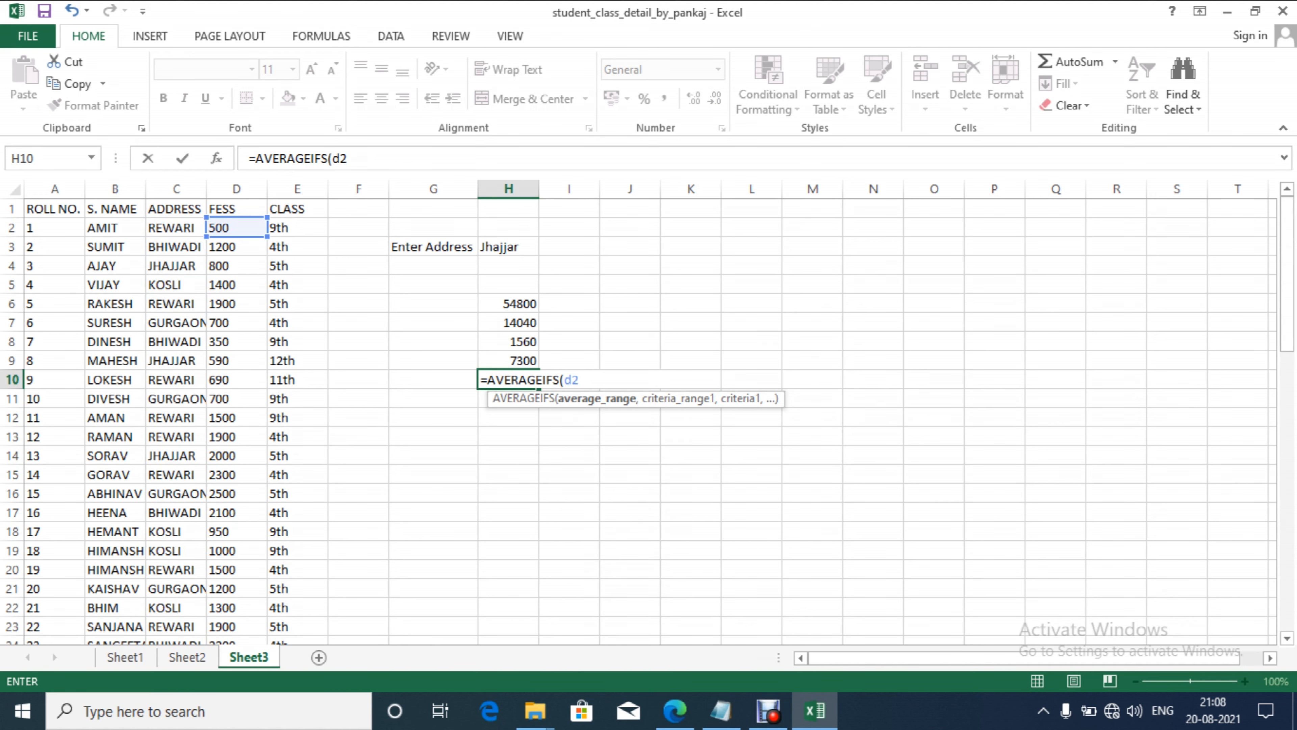
pyautogui.write('..d')
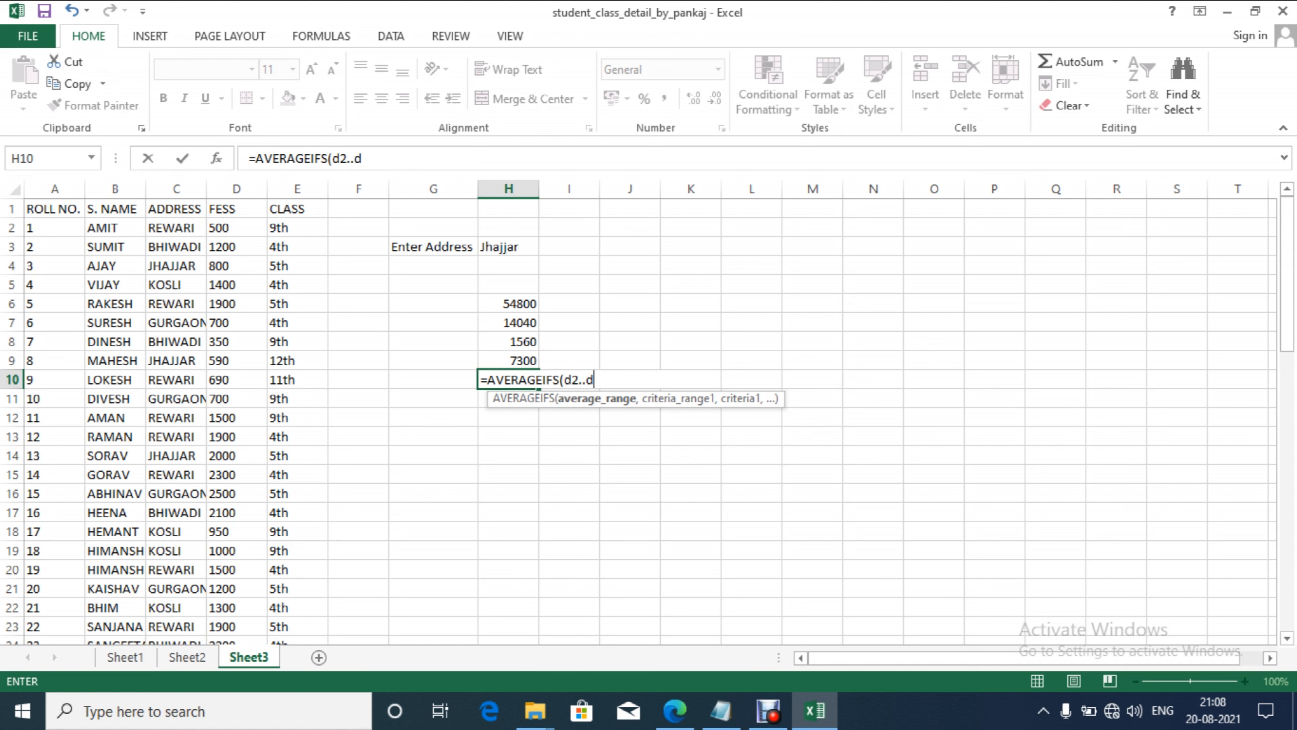
pyautogui.write('61,C2..')
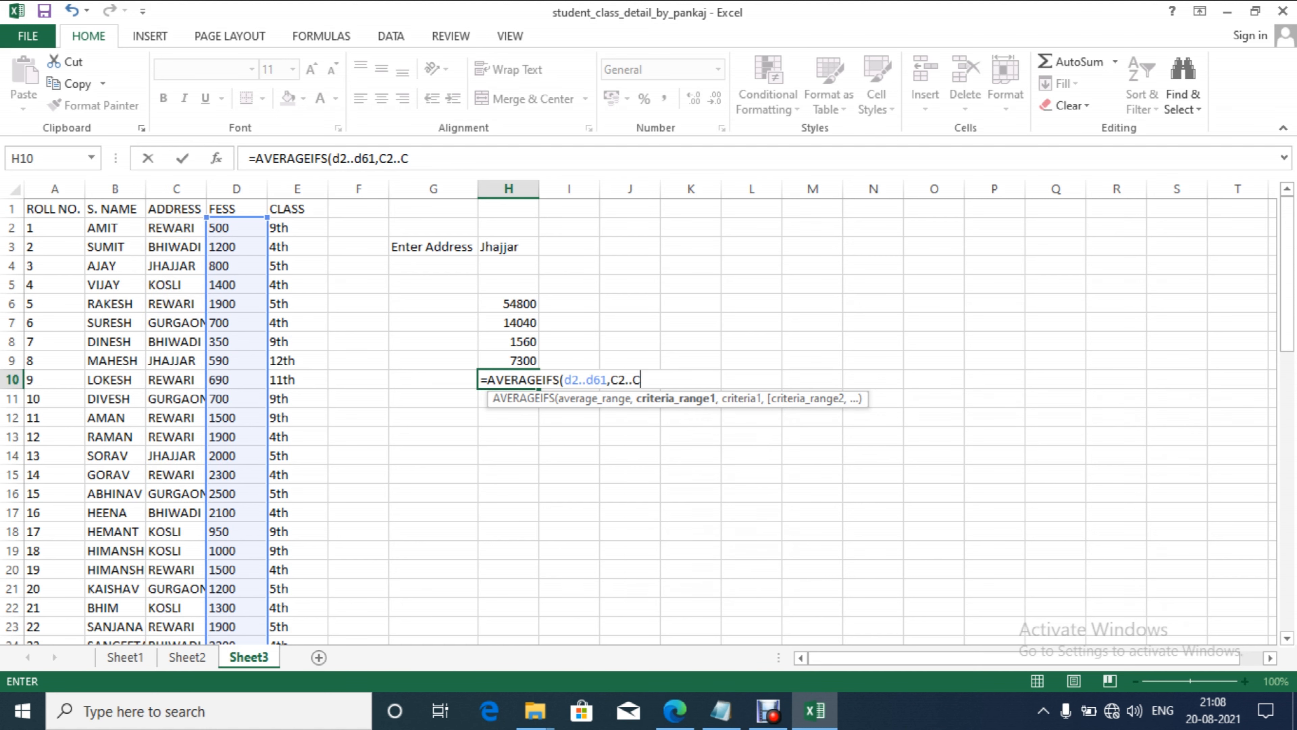
pyautogui.write('C61,')
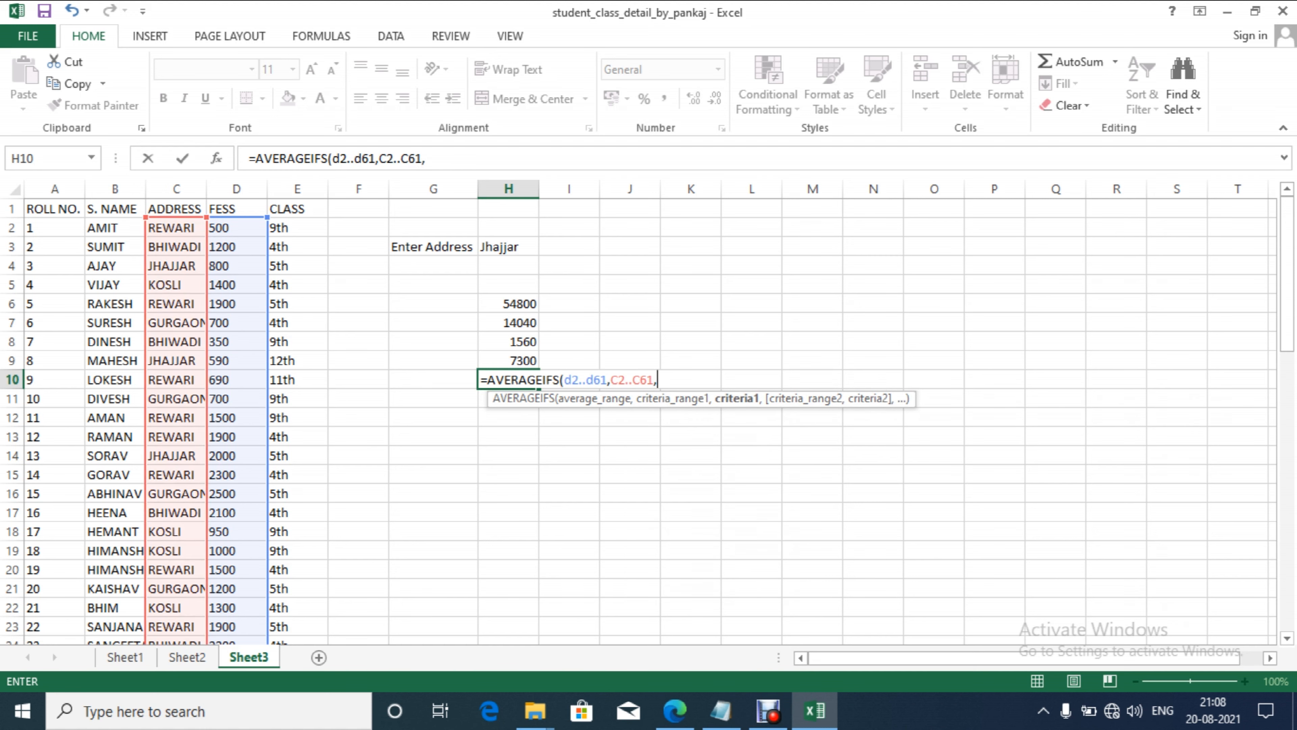
pyautogui.write('"Rewari",')
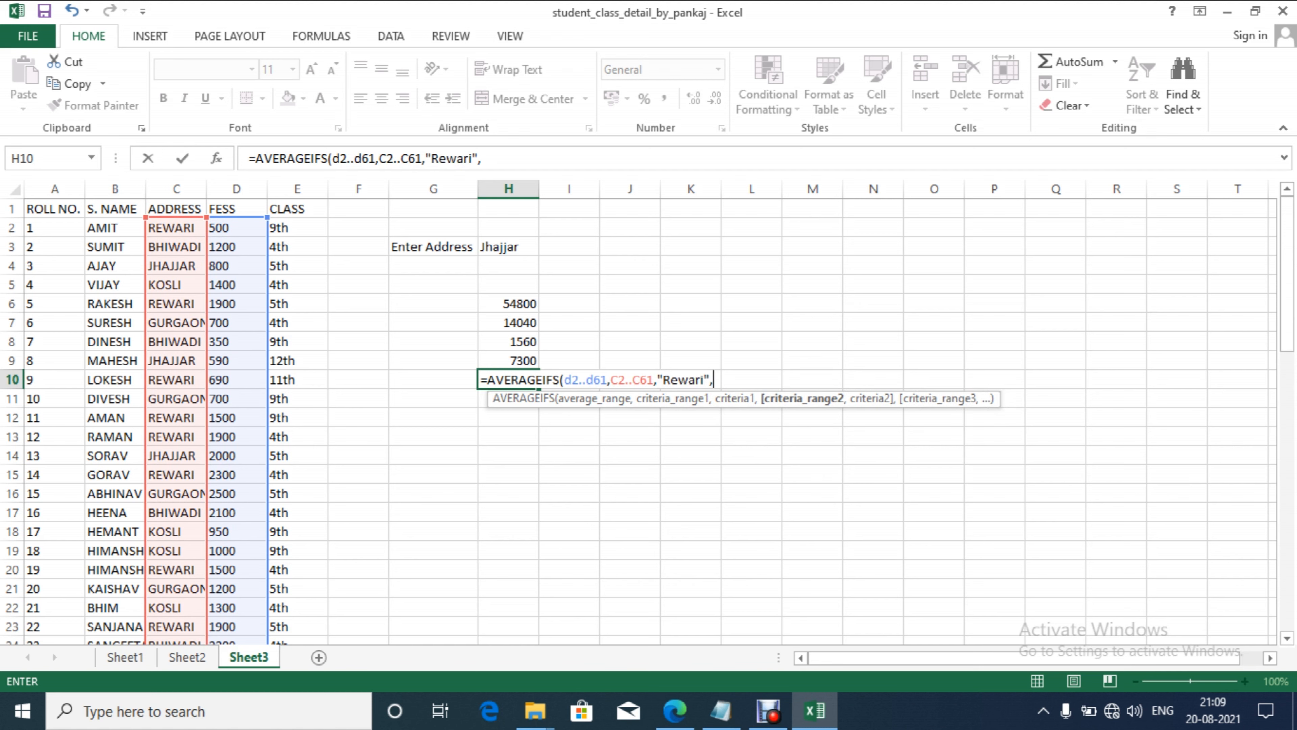
# Step: Add classes E2..E61 with criterion "5th" as the second AVERAGEIFS condition, complete the formula, and review it against the SUMIFS formula in H9
pyautogui.write('E')
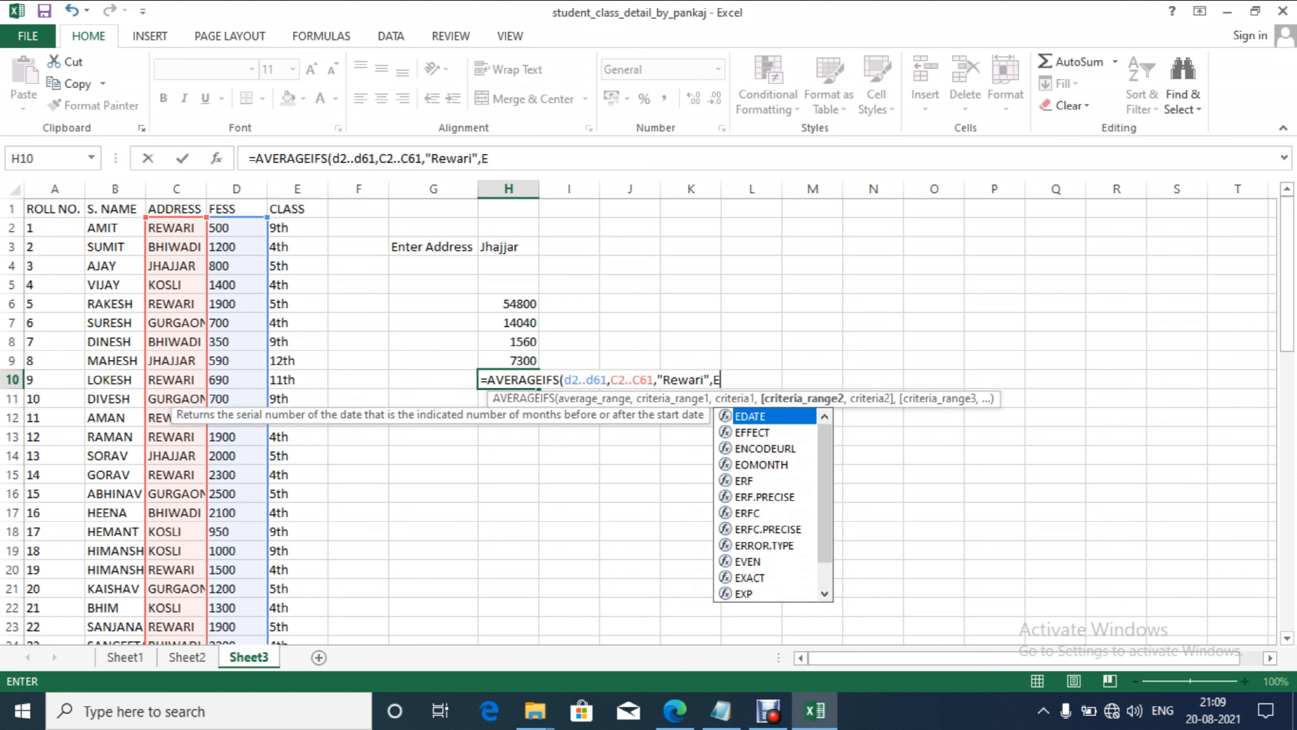
pyautogui.write('2..E')
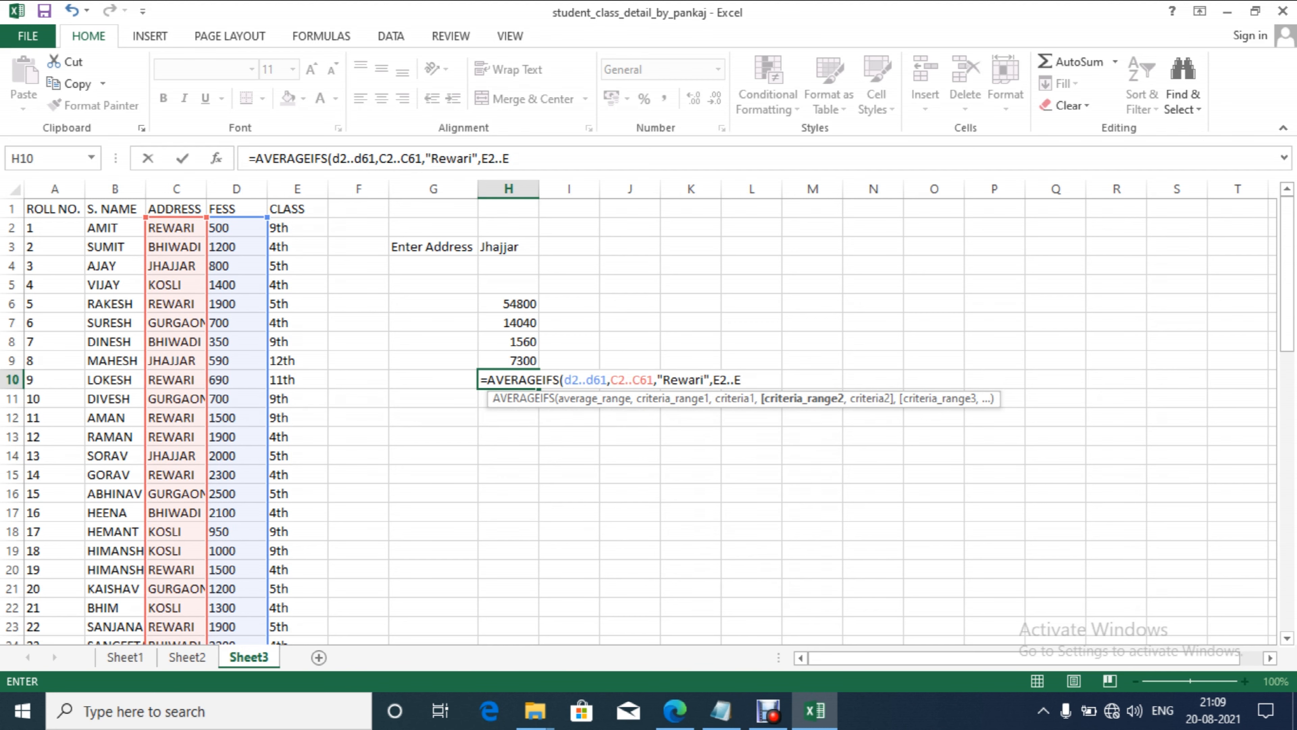
pyautogui.write('61,"')
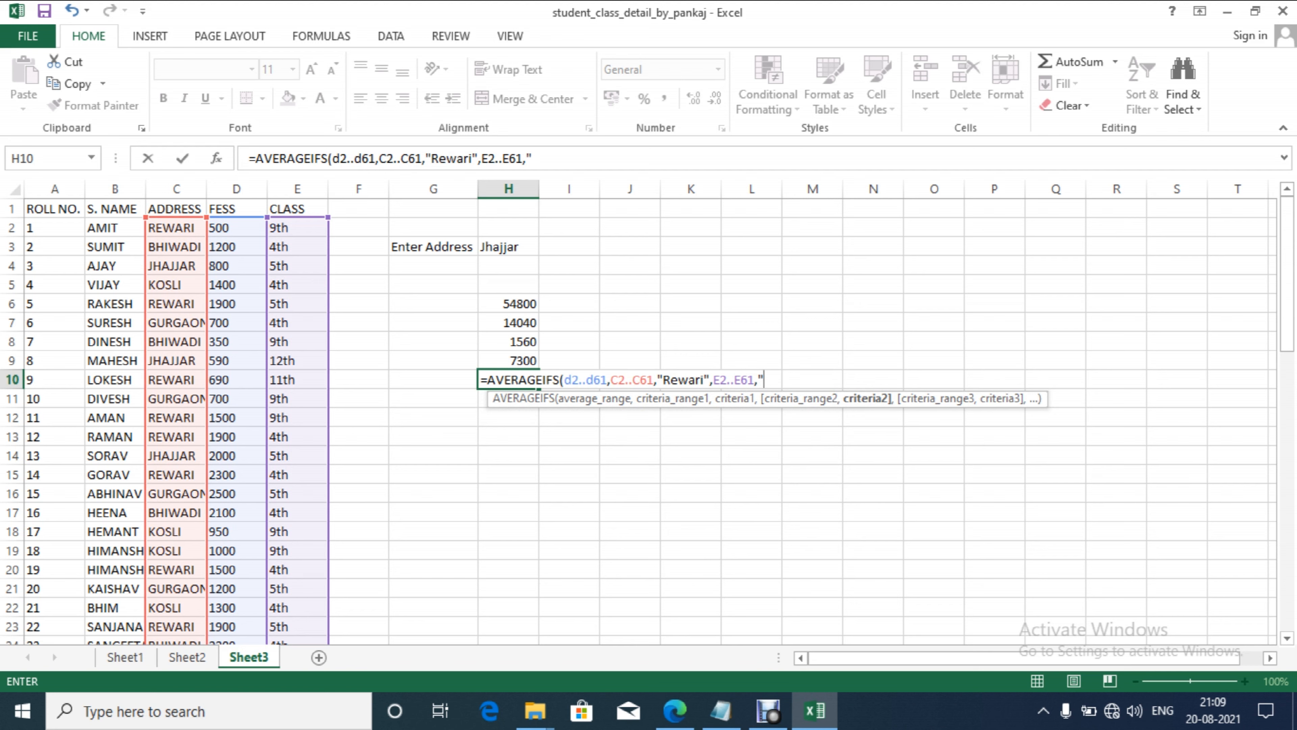
pyautogui.write('5th")')
pyautogui.press('Return')
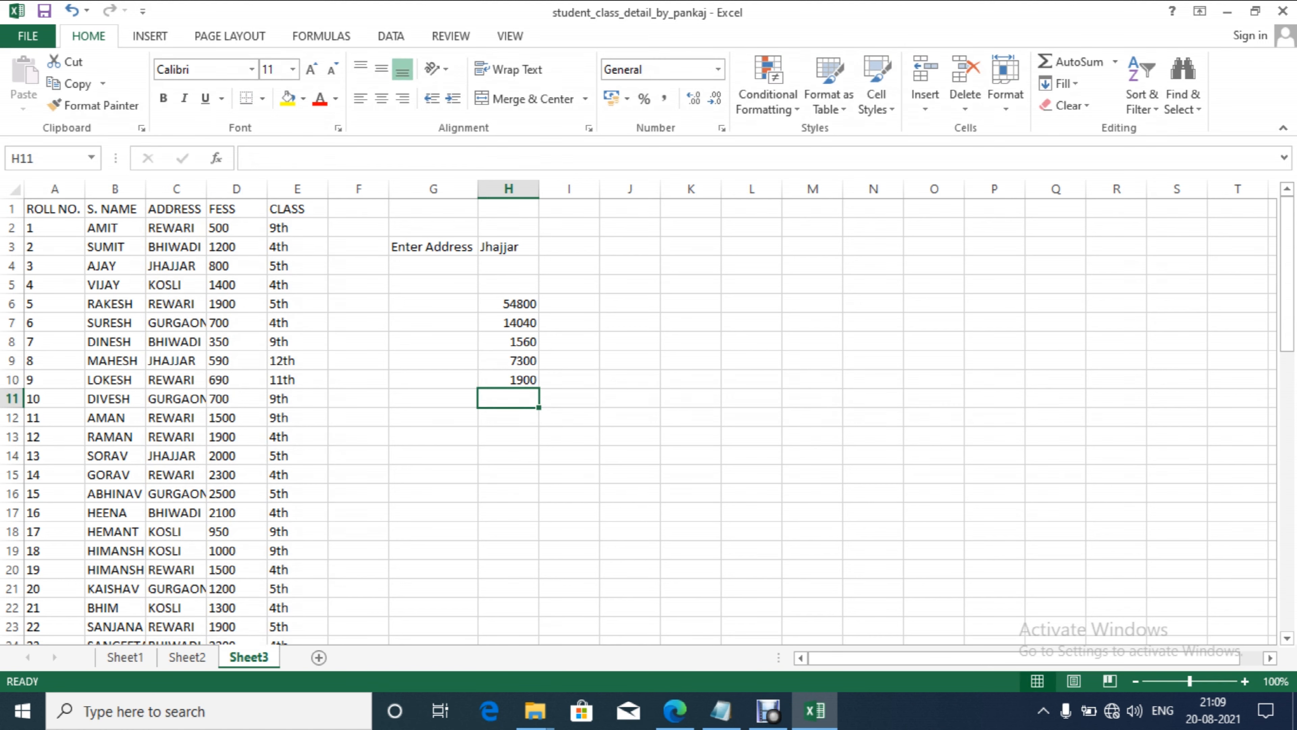
pyautogui.press('Up')
pyautogui.press('Up')
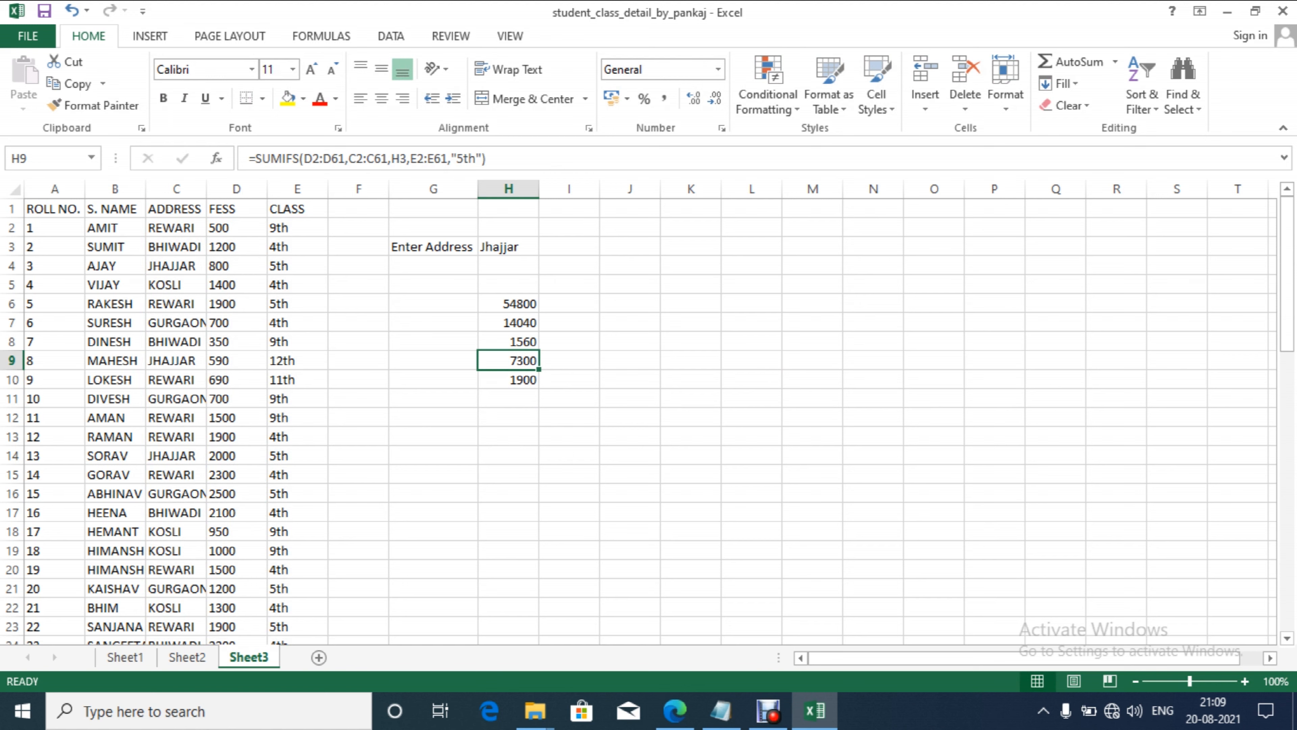
pyautogui.press('Down')
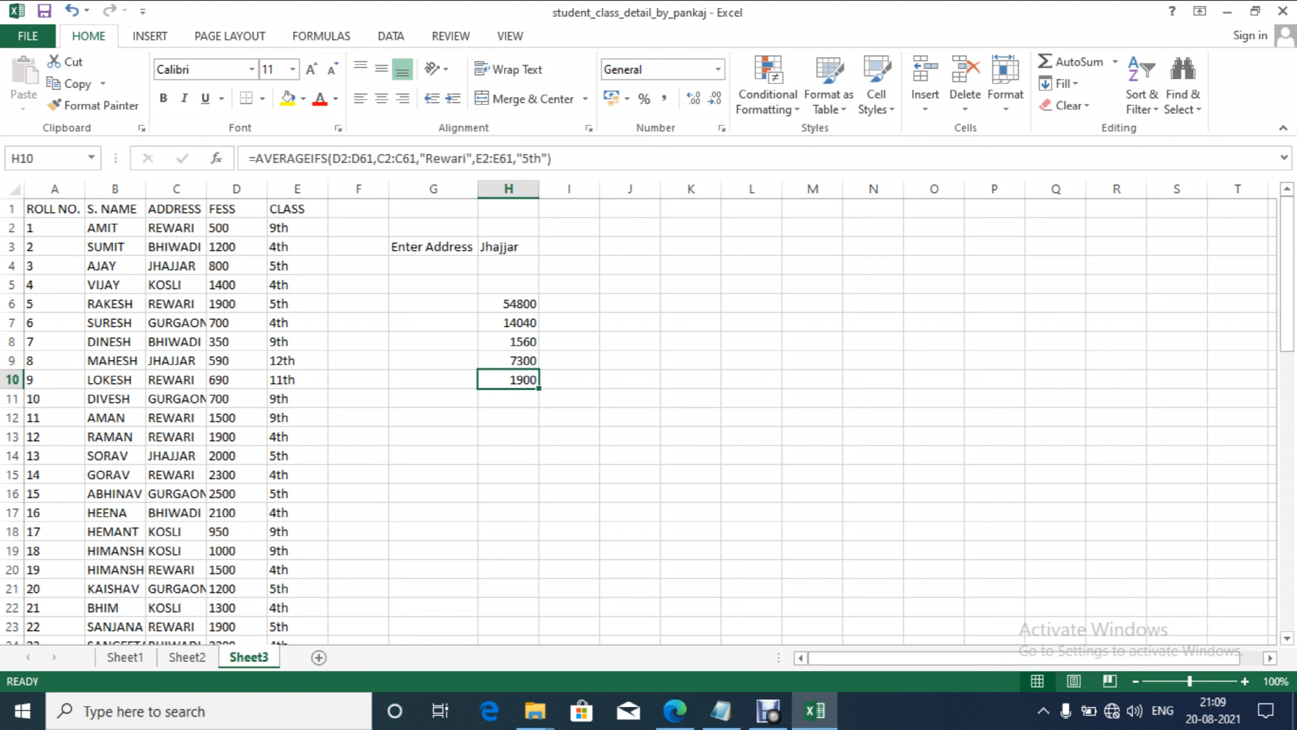
# Step: Start a COUNTIF formula in H11
pyautogui.press('Down')
pyautogui.write('=c')
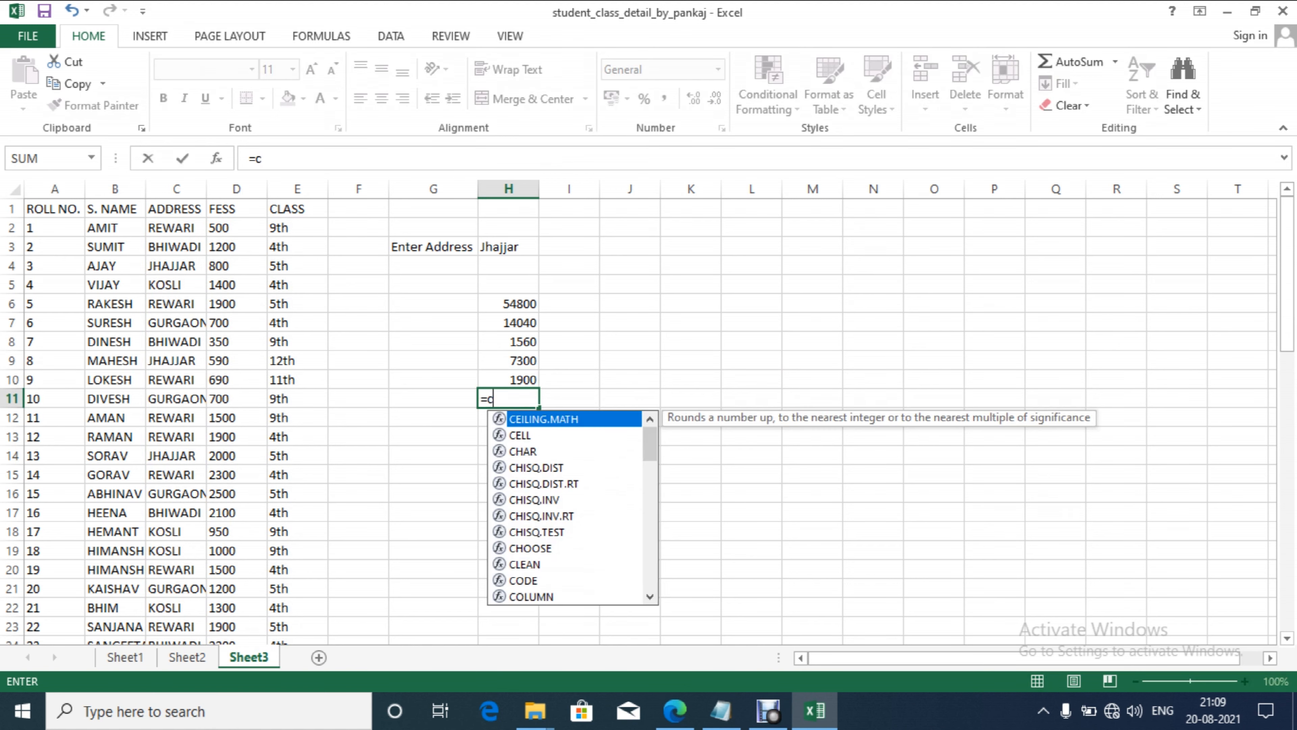
pyautogui.write('ou')
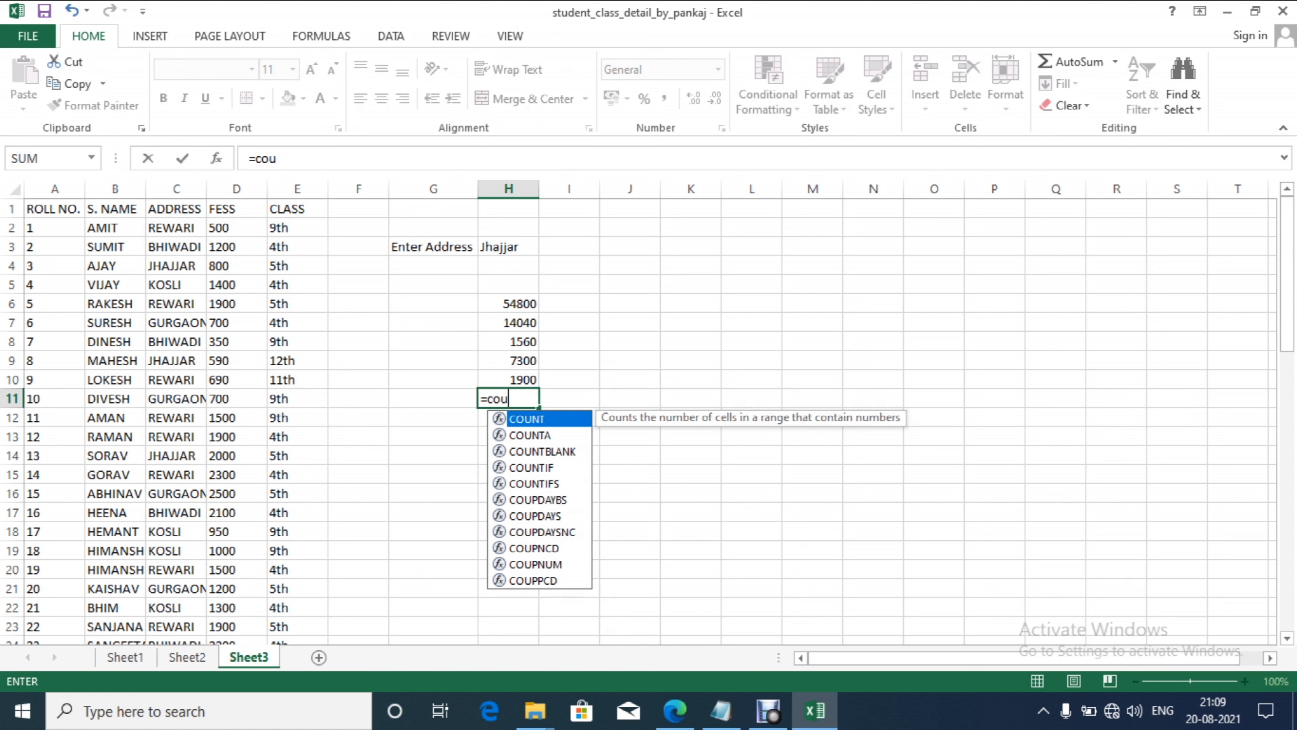
pyautogui.write('niff')
pyautogui.press('BackSpace')
pyautogui.press('BackSpace')
pyautogui.press('BackSpace')
pyautogui.press('BackSpace')
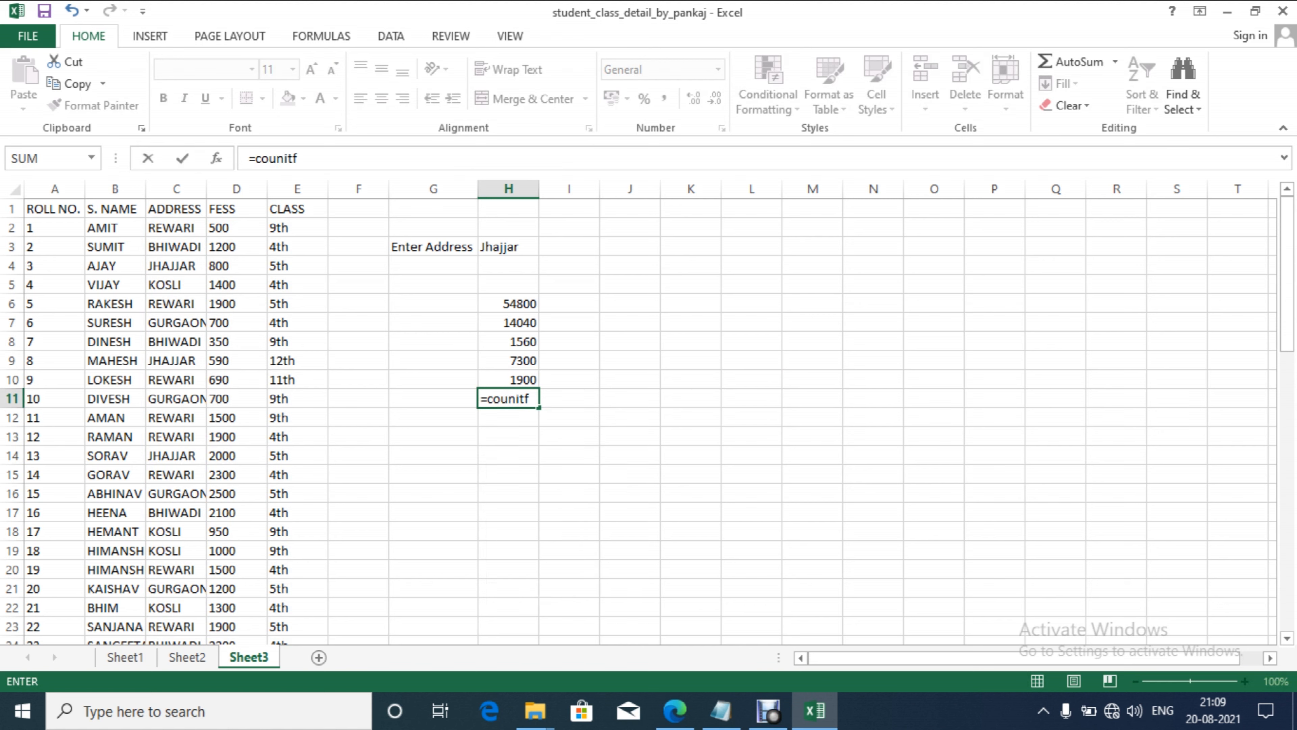
pyautogui.write('tif')
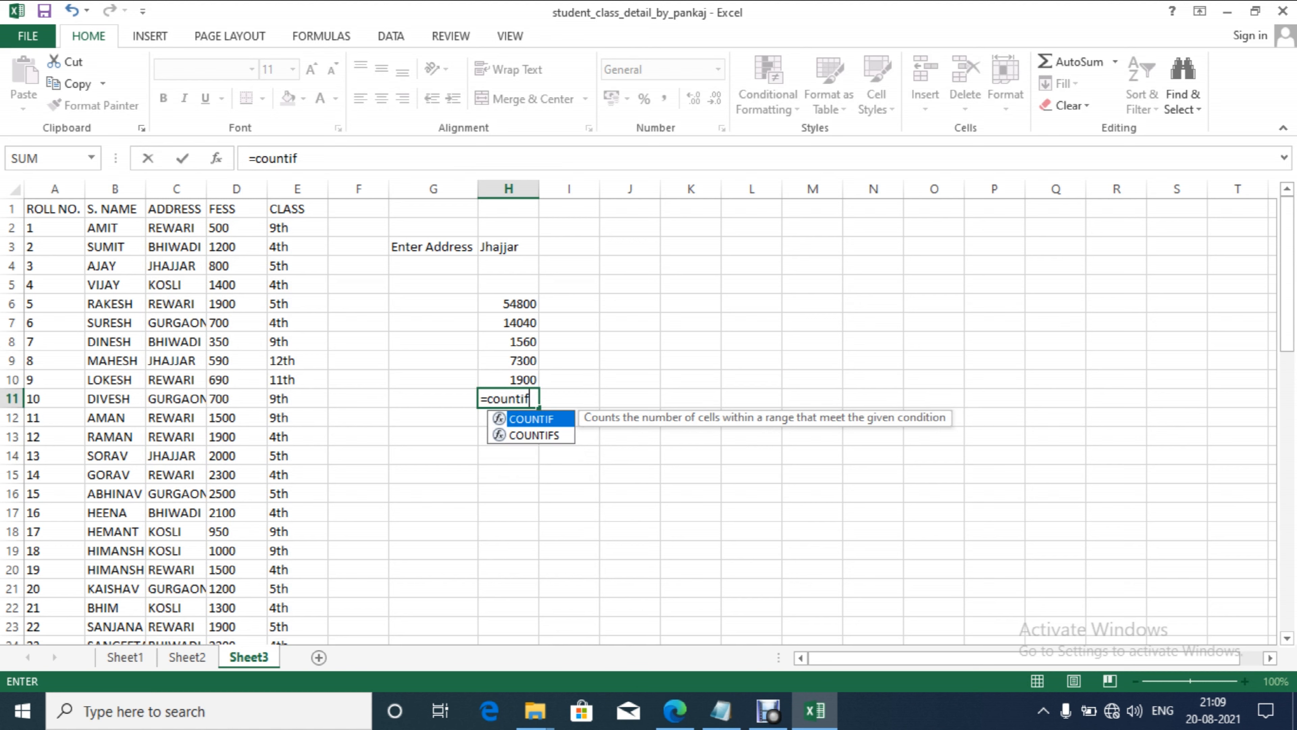
pyautogui.press('Tab')
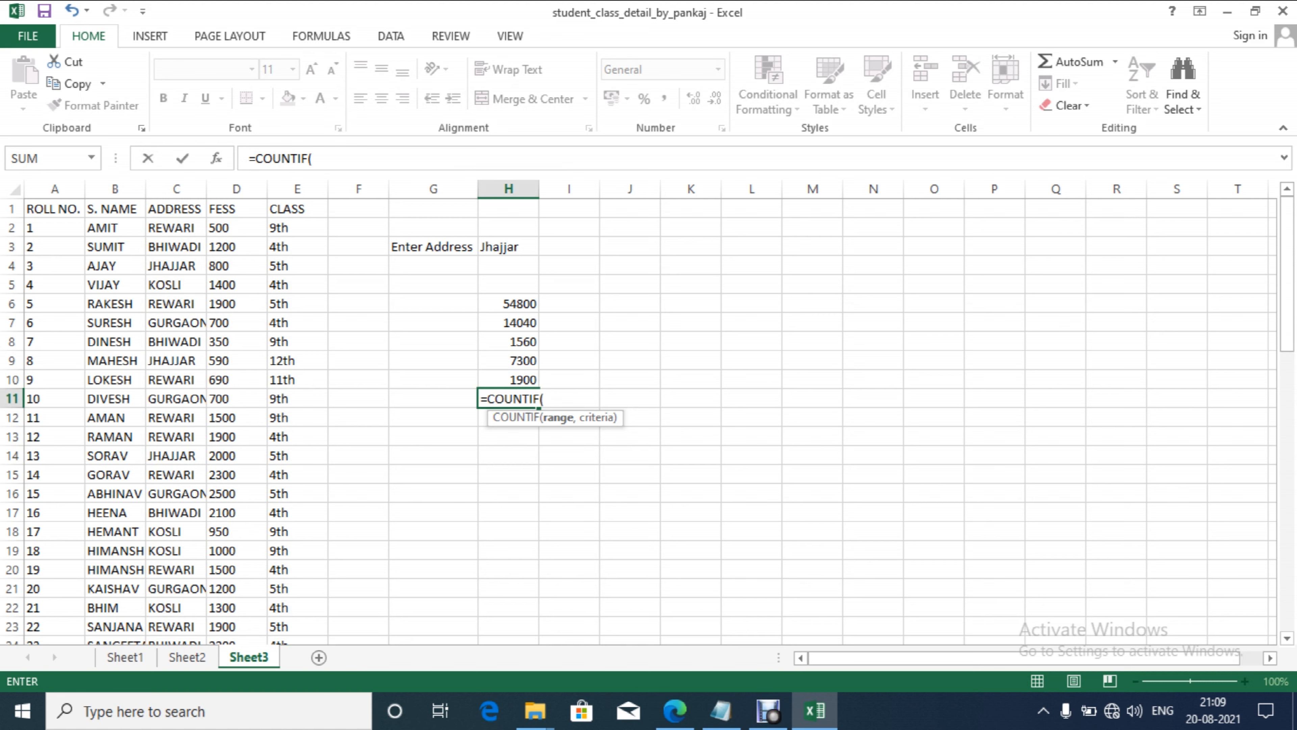
# Step: Complete the COUNTIF formula with classes E2..E61 as the range and "4th" as the criterion
pyautogui.write('e2..e61,"')
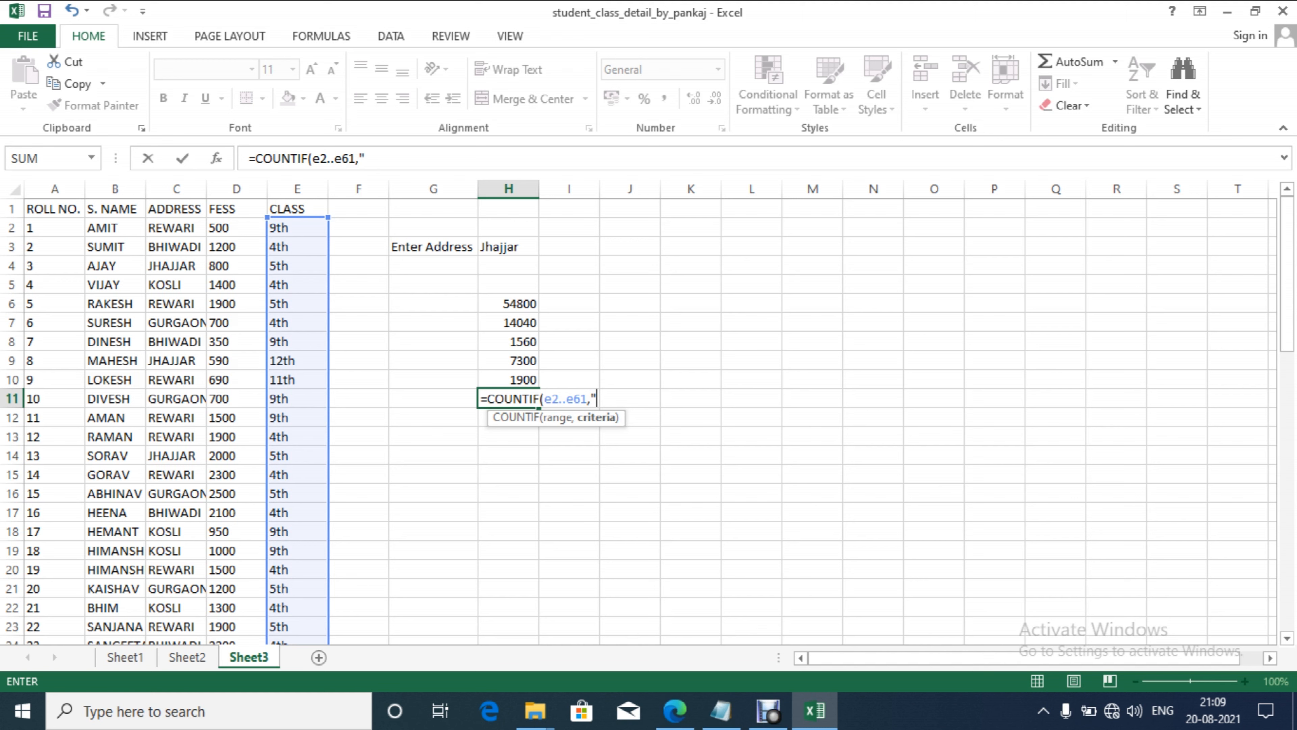
pyautogui.write('4th")')
pyautogui.press('Return')
pyautogui.press('Up')
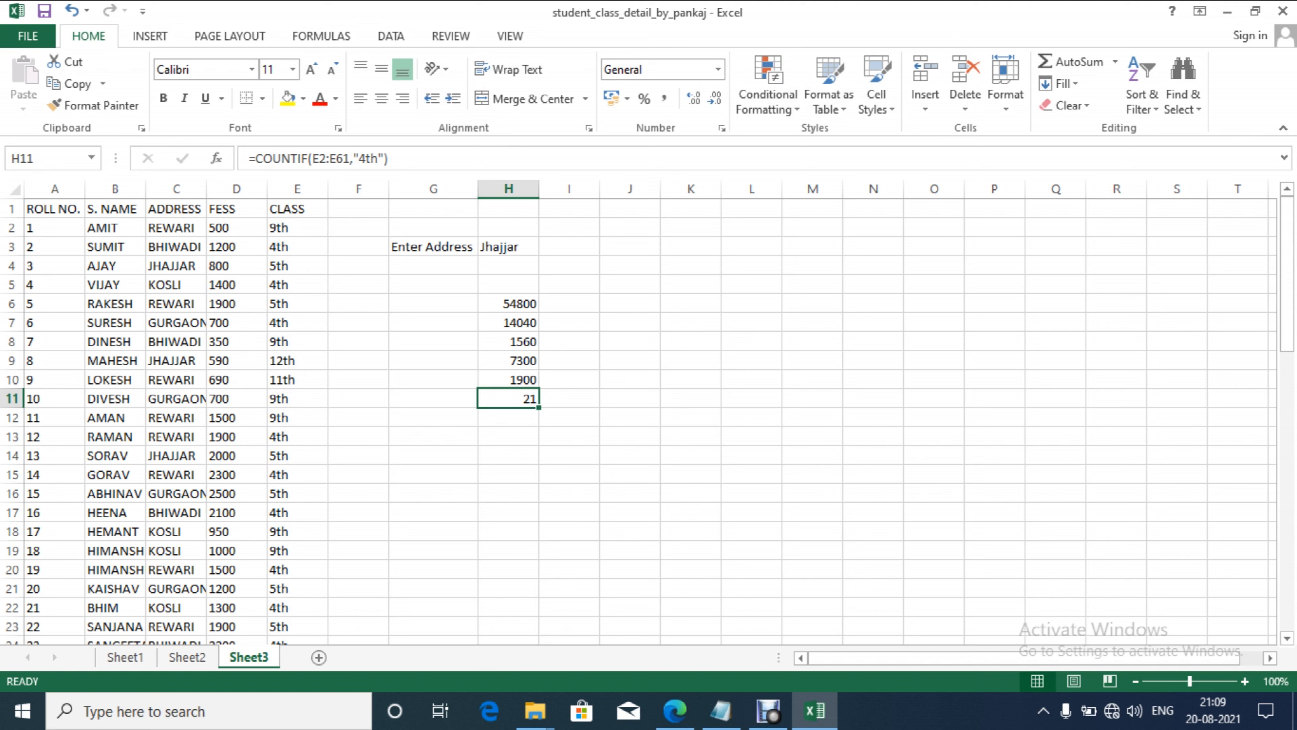
# Step: Start a COUNTIFS formula in H12
pyautogui.press('Down')
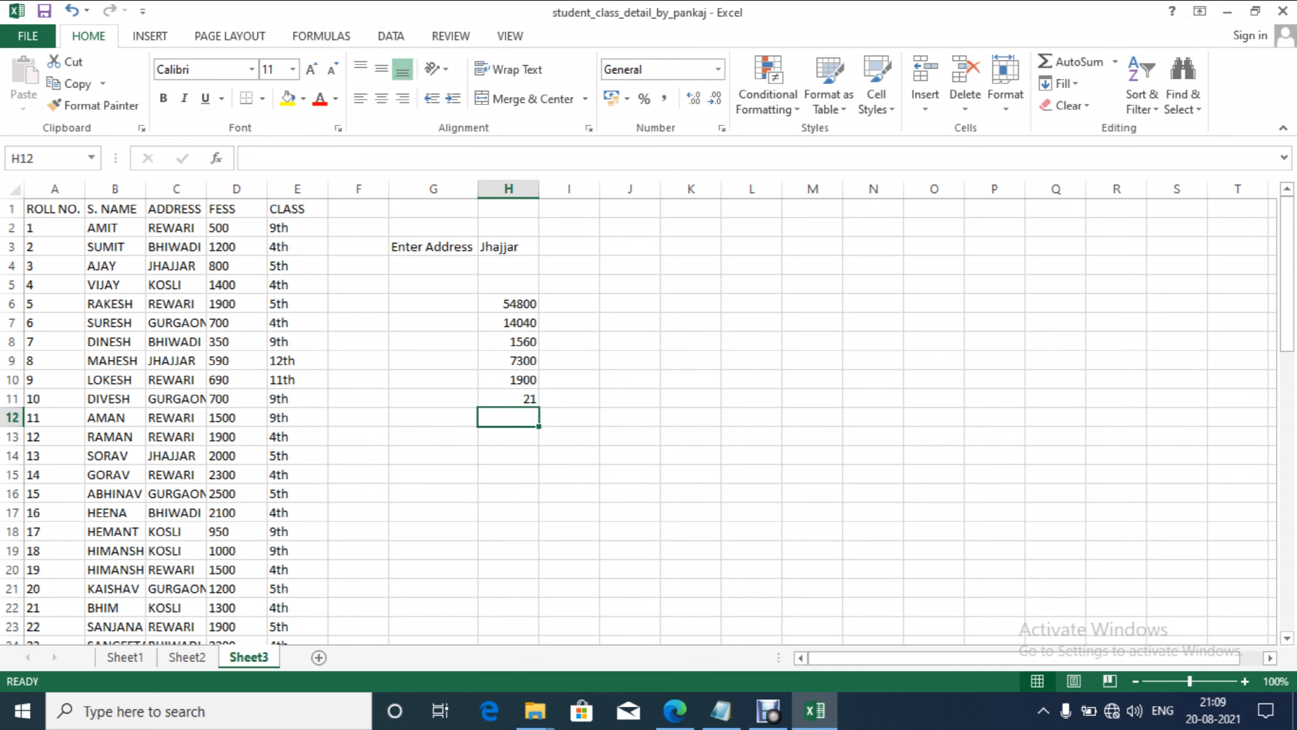
pyautogui.write('=cp')
pyautogui.press('BackSpace')
pyautogui.write('ountif')
pyautogui.press('Tab')
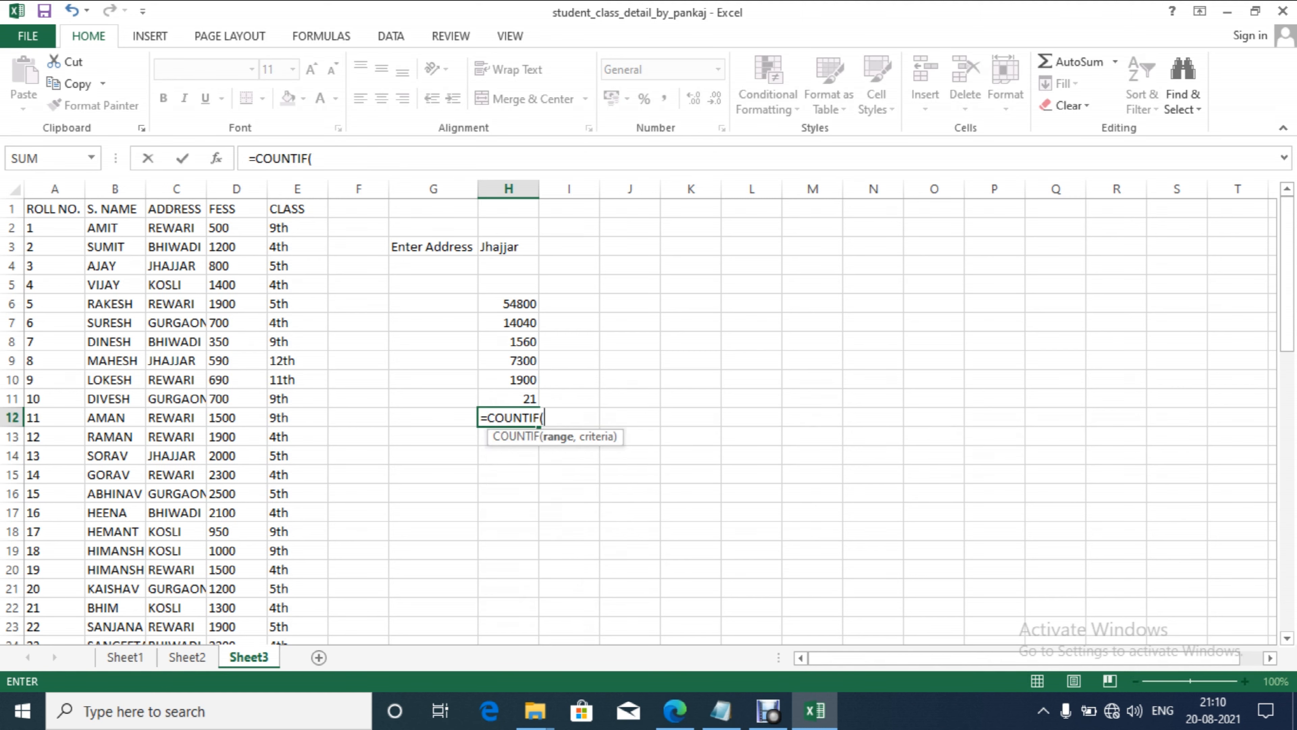
pyautogui.press('BackSpace')
pyautogui.write('s')
pyautogui.press('Tab')
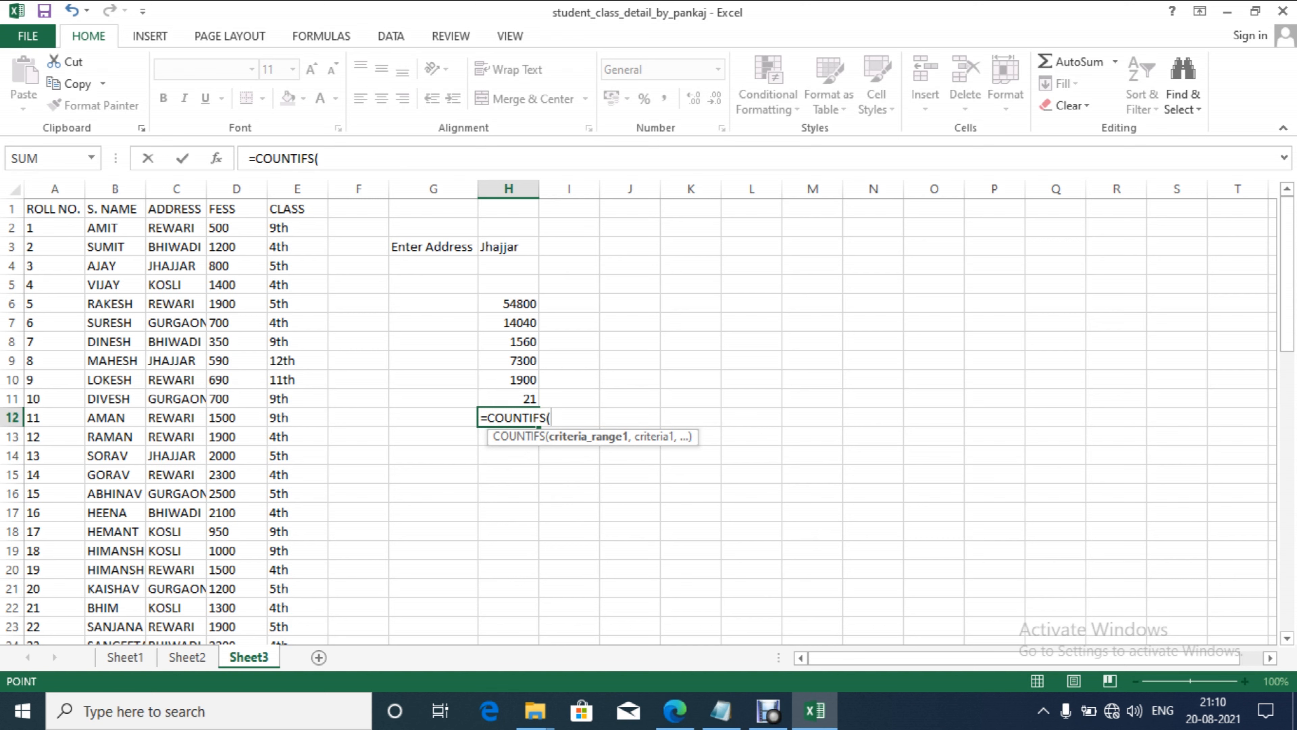
# Step: Add addresses C2..C61 as the first COUNTIFS criteria range with criterion "Rewari"
pyautogui.click(176, 228)
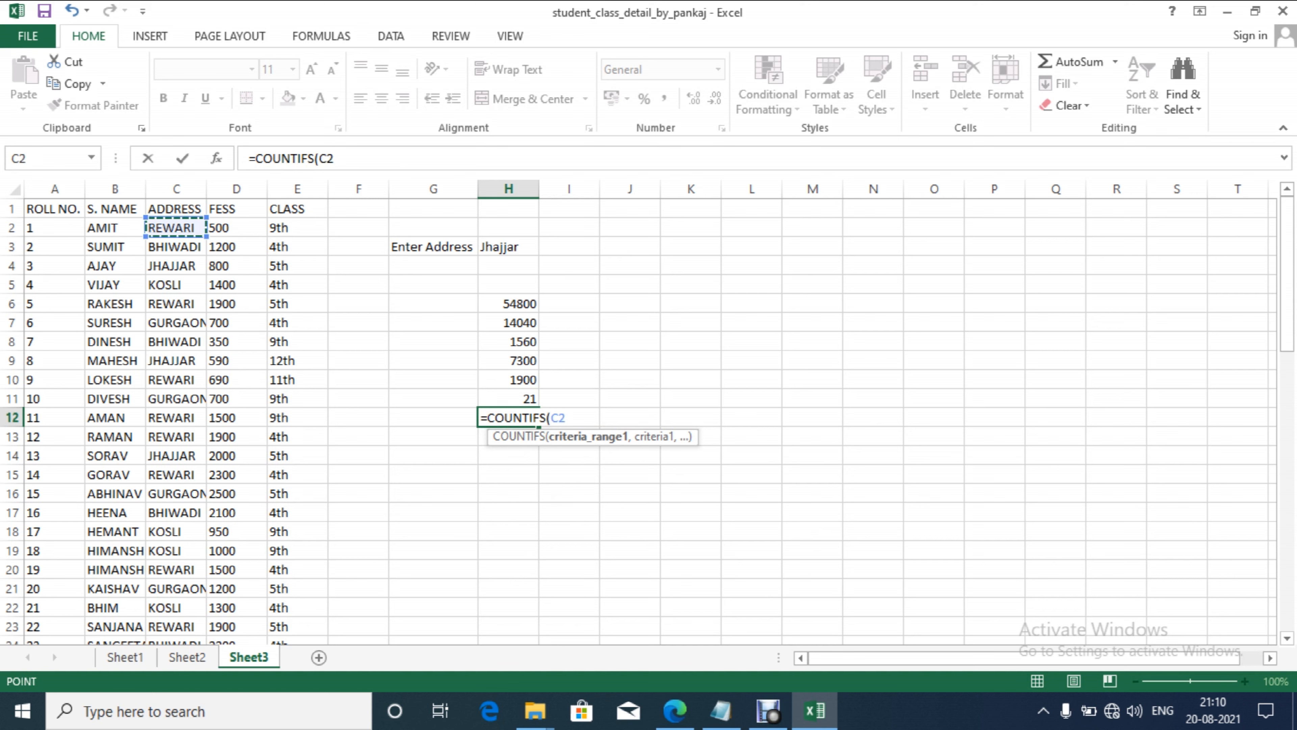
pyautogui.press('BackSpace')
pyautogui.press('BackSpace')
pyautogui.write('c2..c61,')
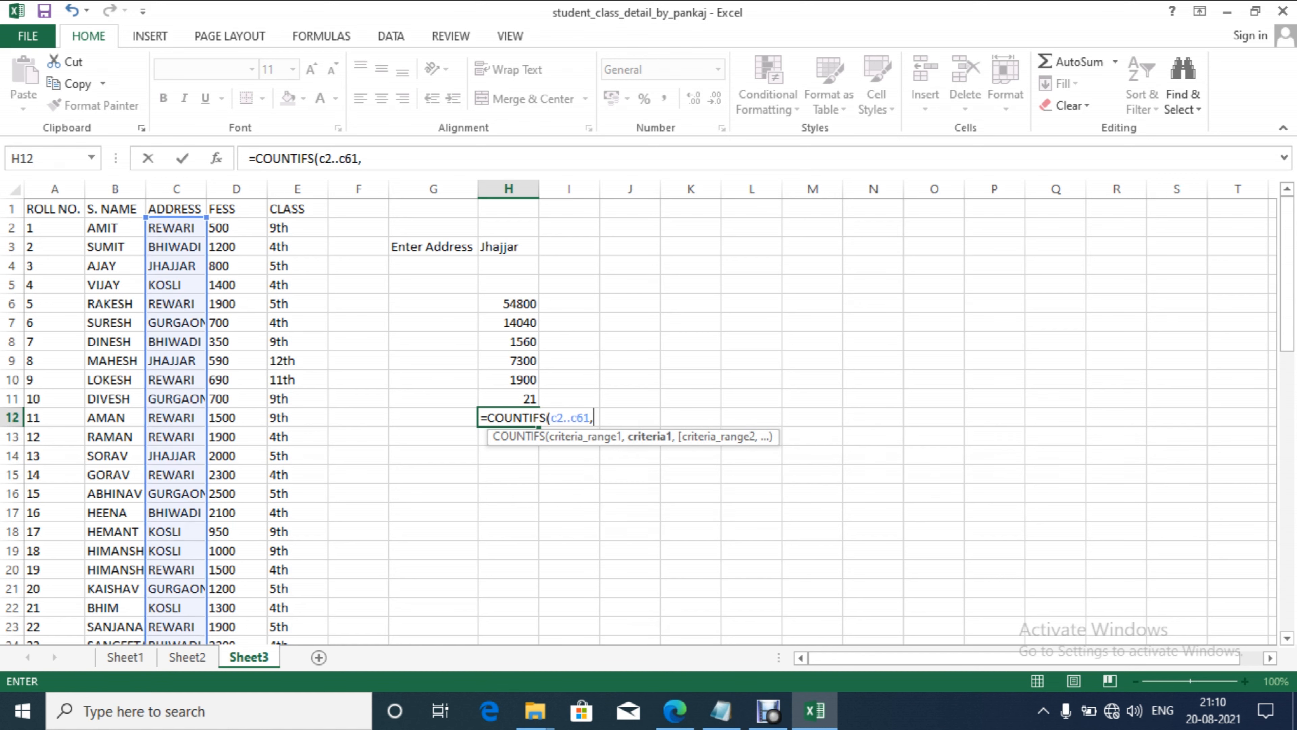
pyautogui.write('"Rewari",')
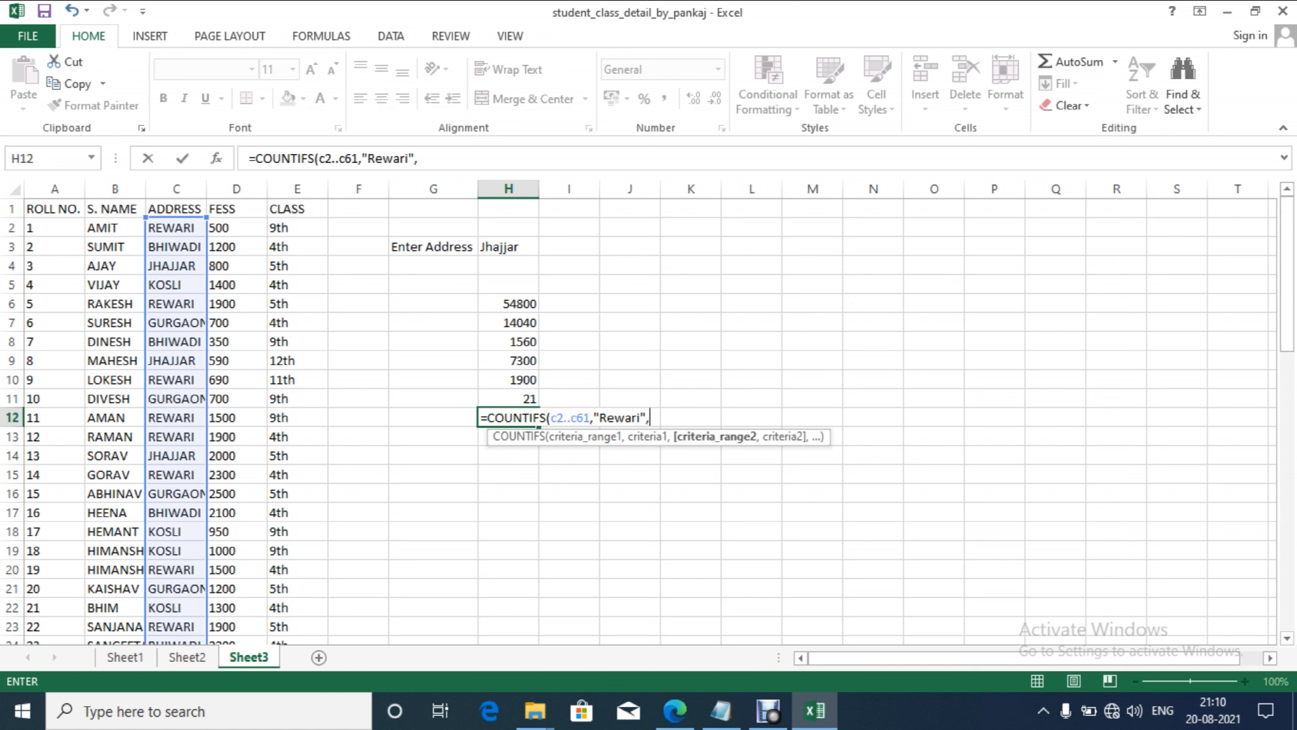
# Step: Add classes E2..E61 as the second COUNTIFS criteria range with criterion "5th" and complete the formula
pyautogui.write('E2..E61,"')
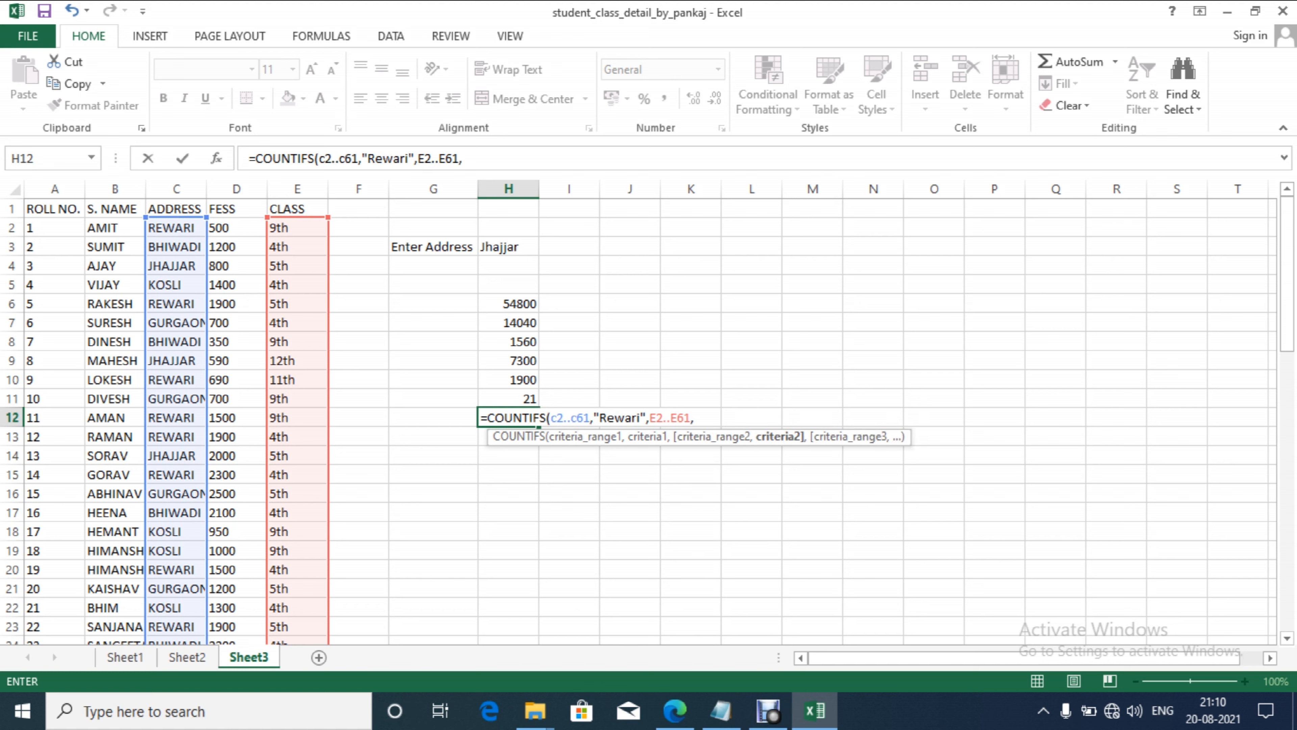
pyautogui.write('5th")')
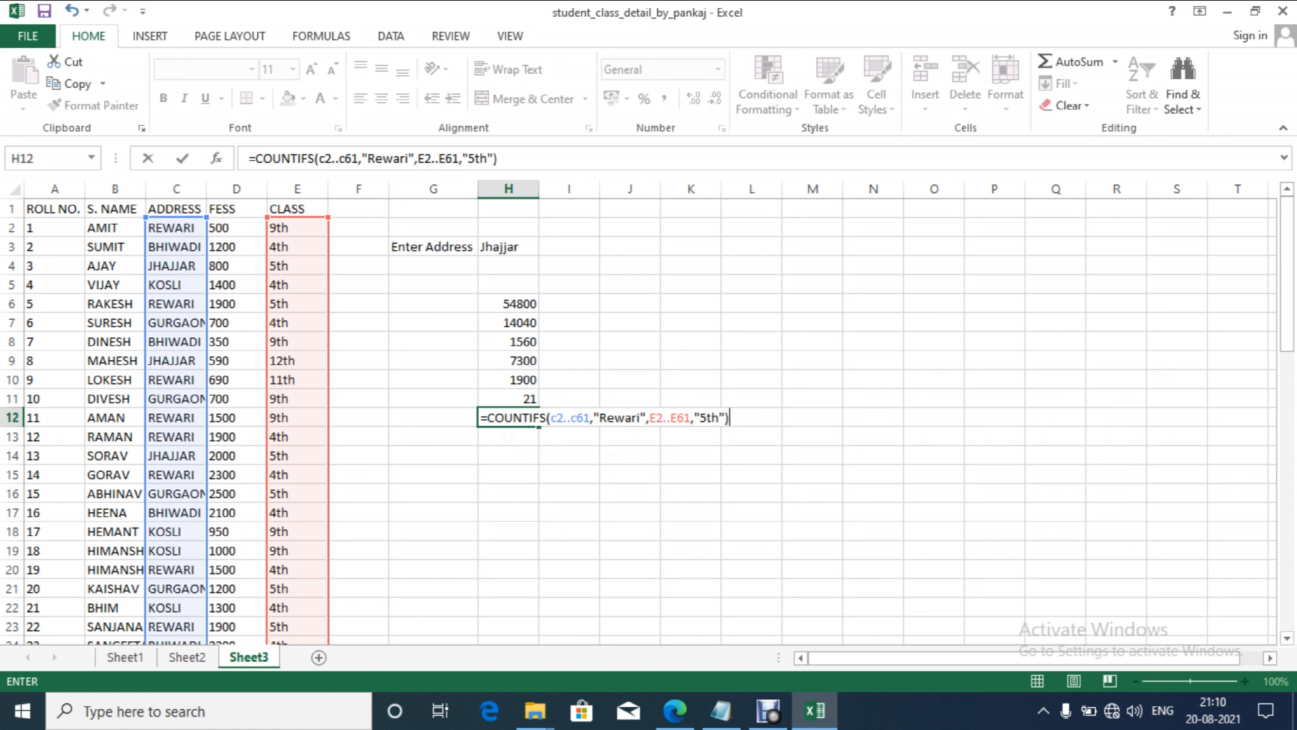
pyautogui.press('Return')
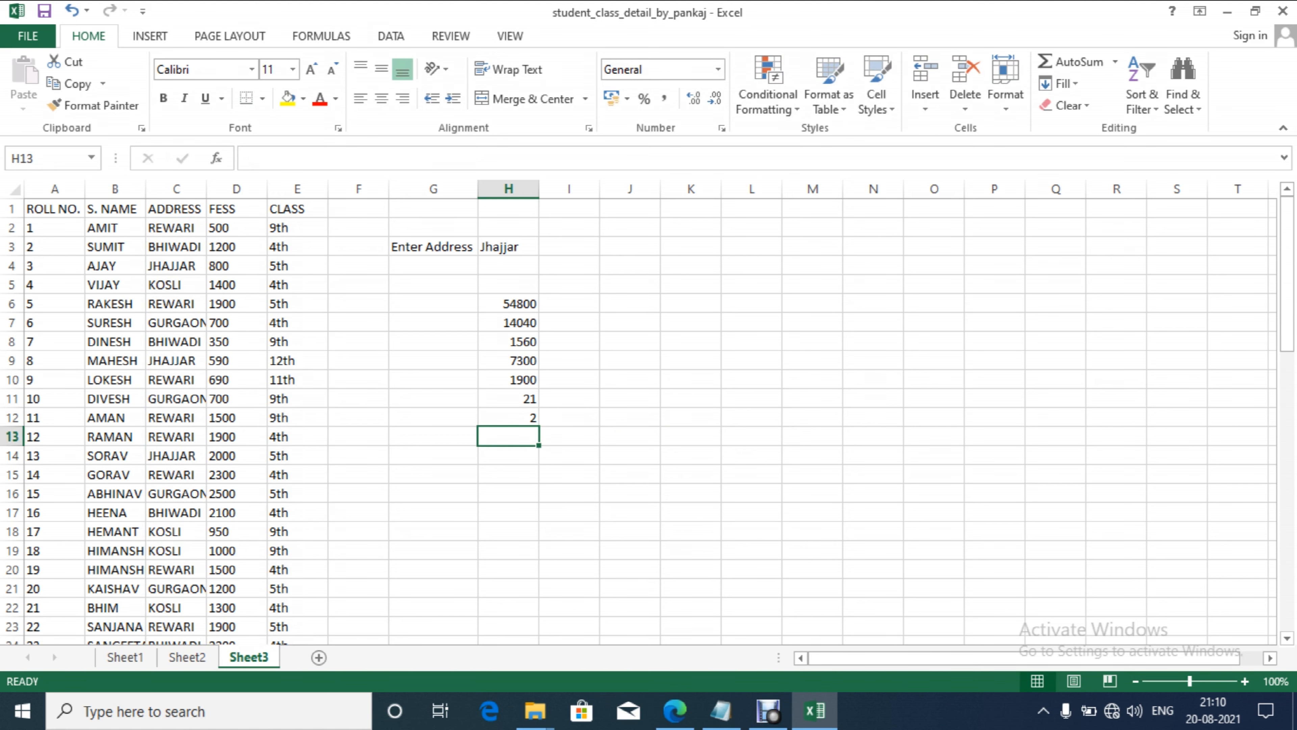